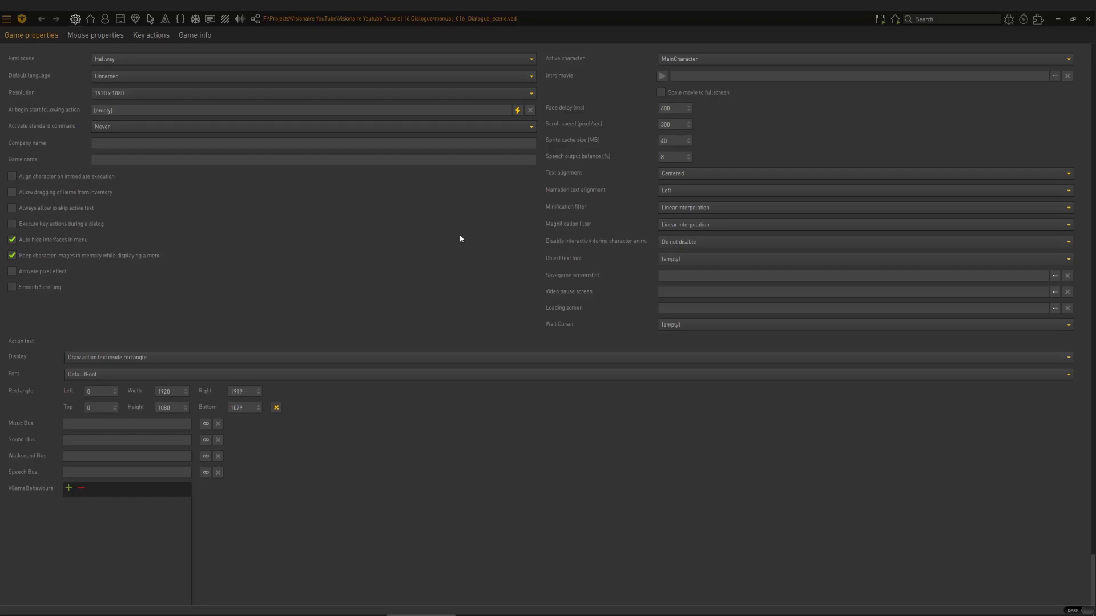
# Open MainCharacter's Dialog area page in the Characters editor.
pyautogui.click(105, 20)
pyautogui.click(49, 60)
pyautogui.click(251, 34)
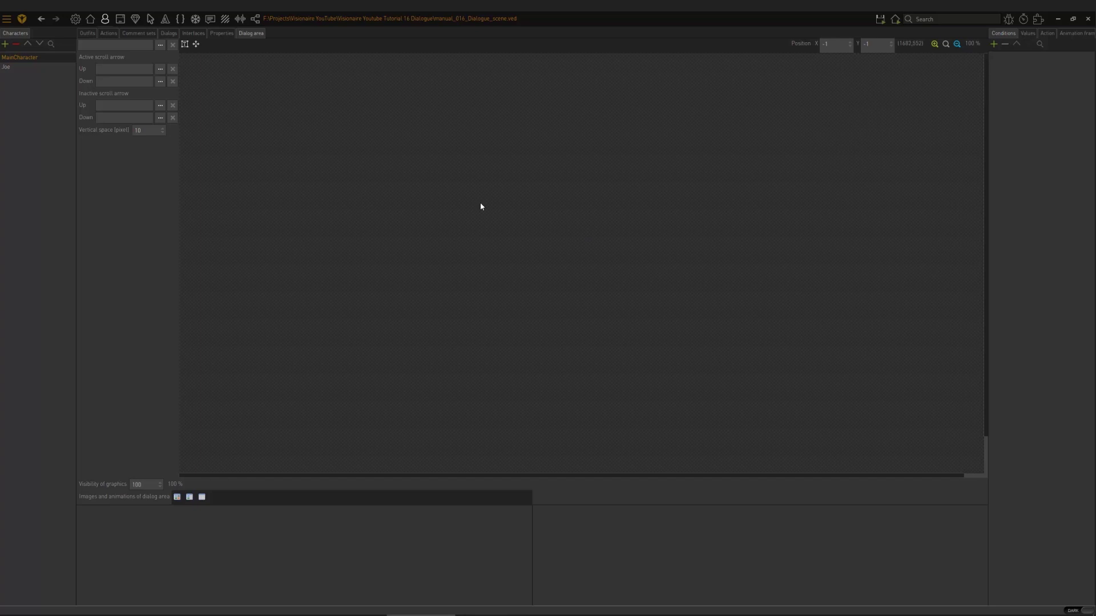
# Add a Start dialog part to Joe's Look action, delete it again, and reselect MainCharacter.
pyautogui.click(18, 67)
pyautogui.click(111, 37)
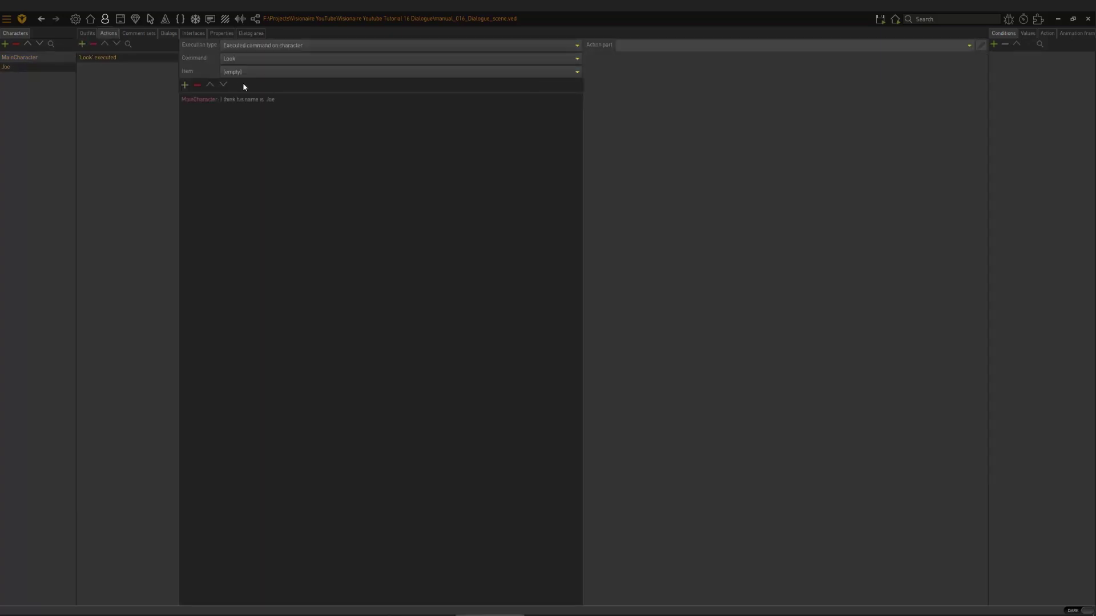
pyautogui.click(185, 84)
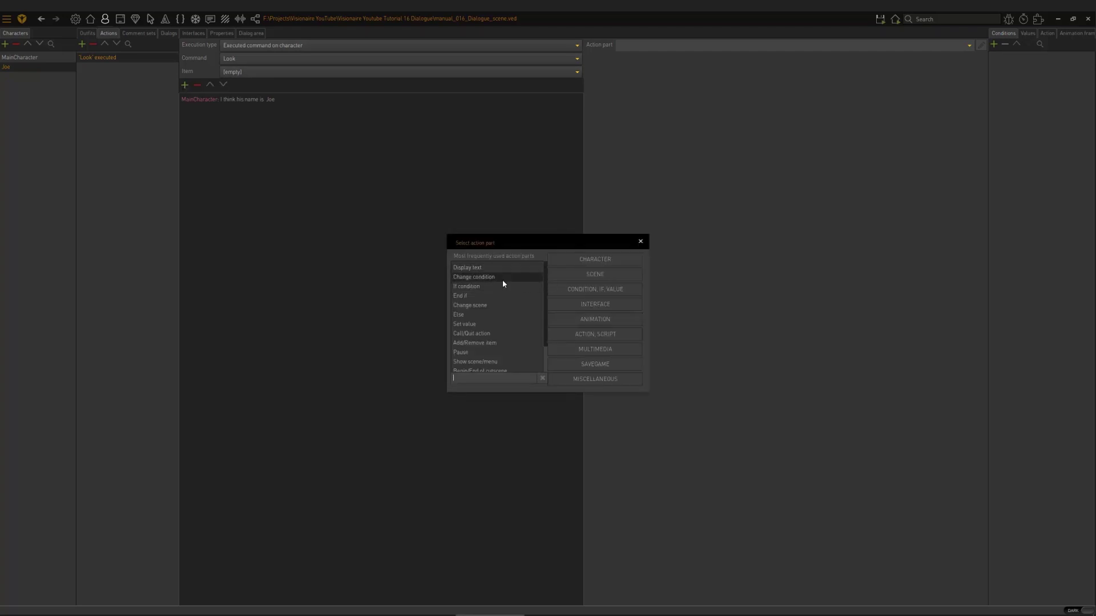
pyautogui.write('start d')
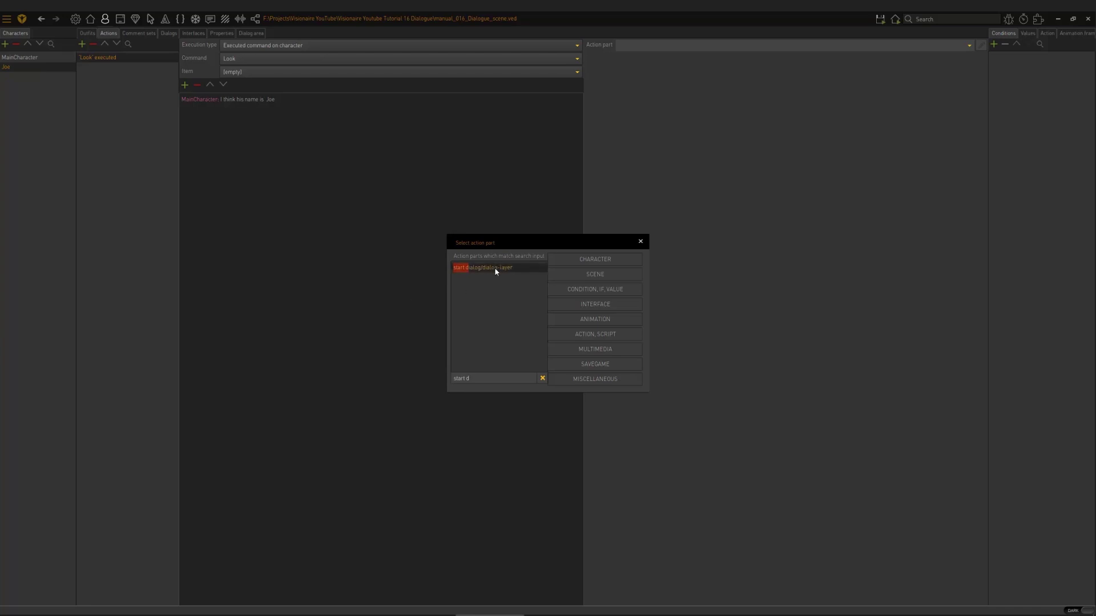
pyautogui.doubleClick(495, 268)
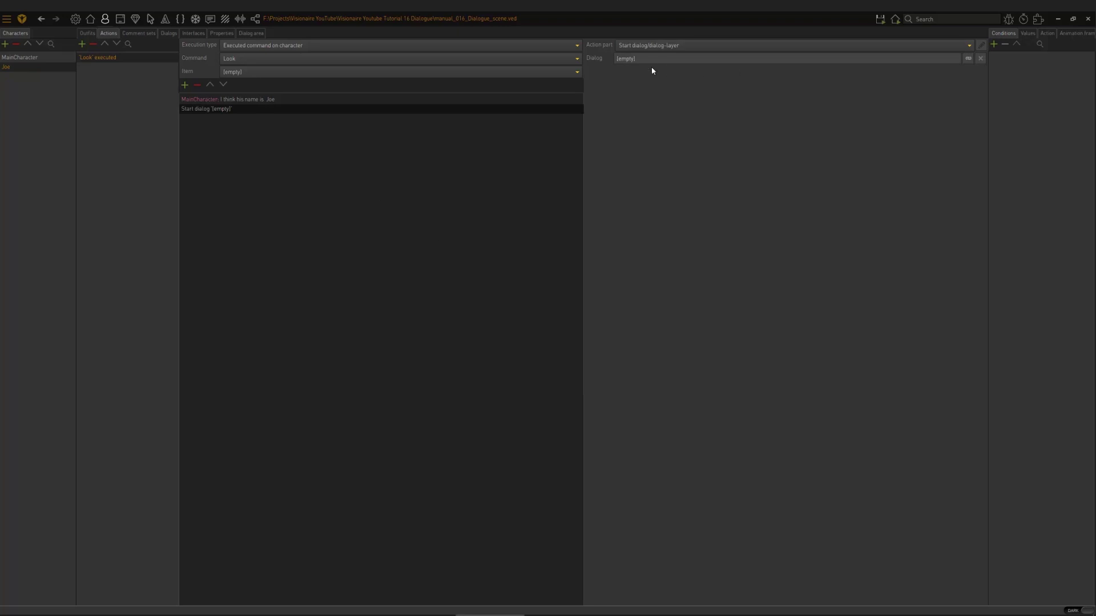
pyautogui.click(197, 86)
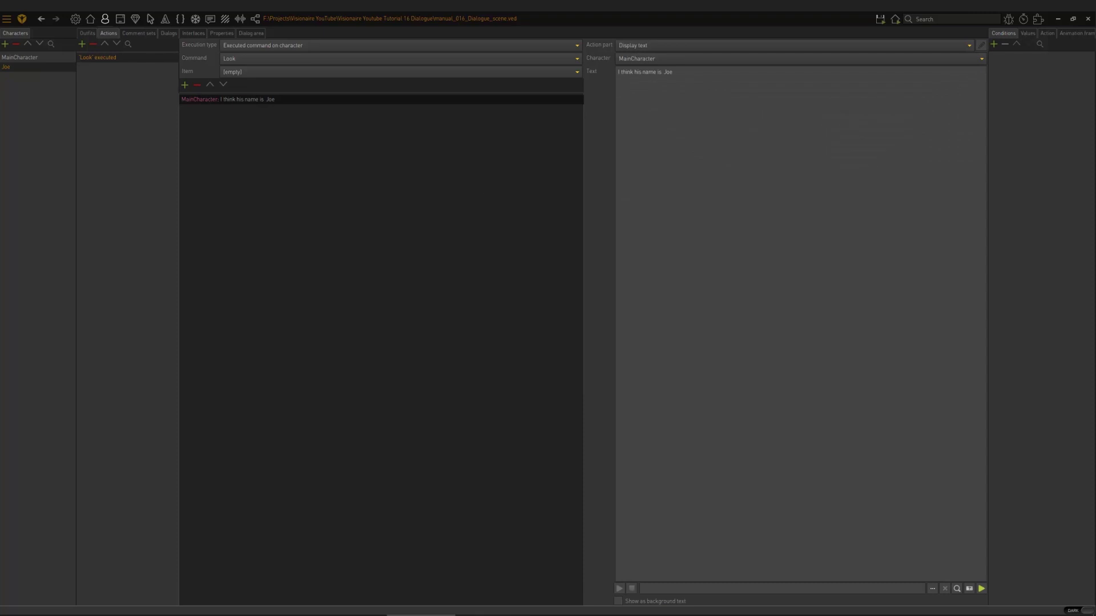
pyautogui.click(47, 60)
# On MainCharacter's Dialogs page, create Dialog0 with one part, then delete both.
pyautogui.click(169, 33)
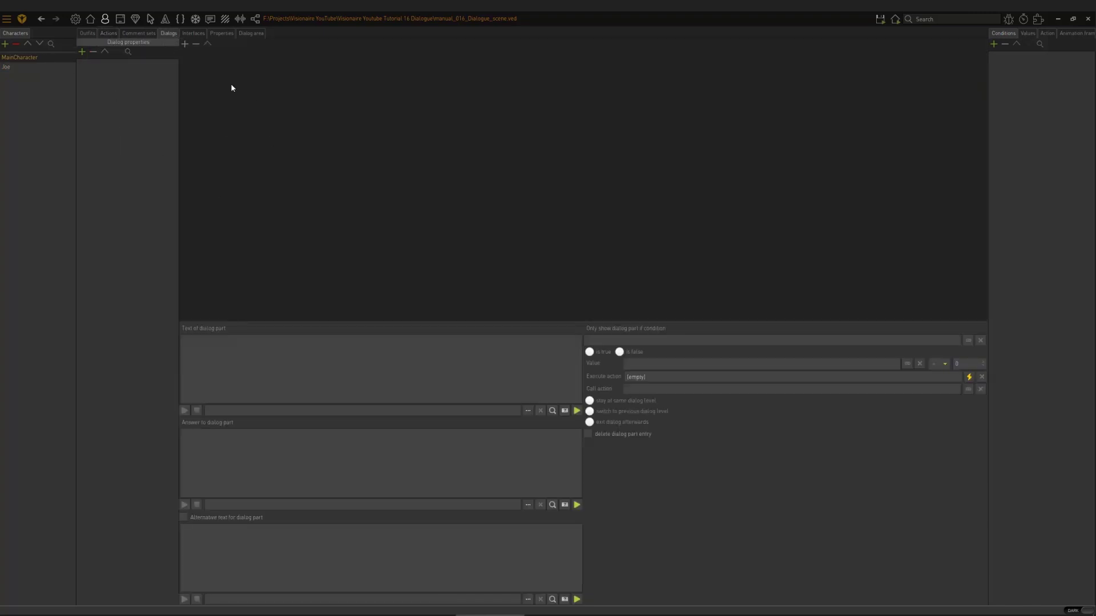
pyautogui.click(82, 52)
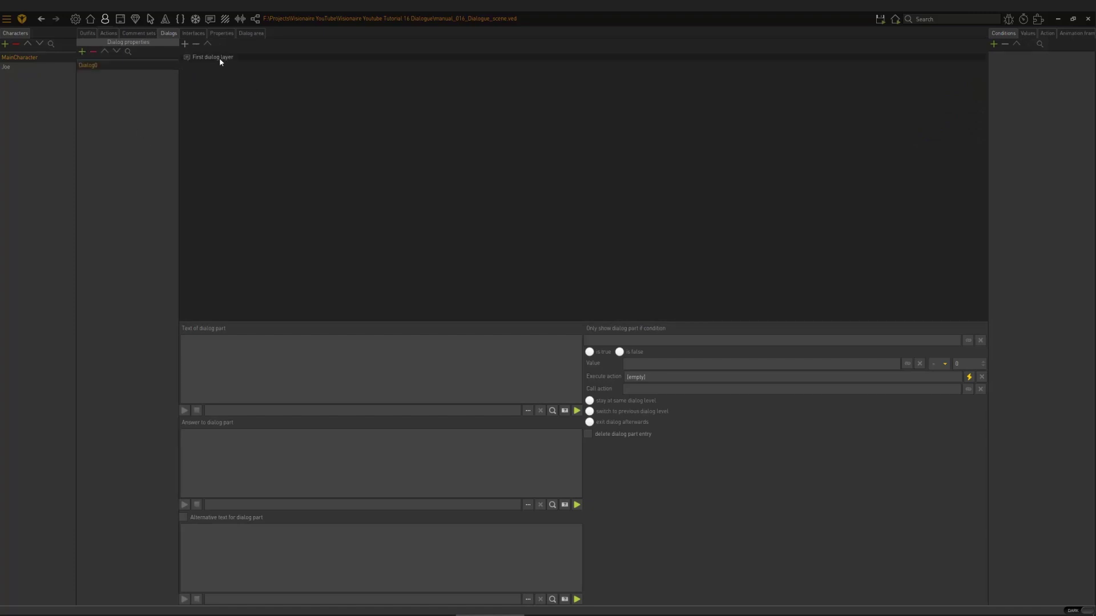
pyautogui.click(184, 44)
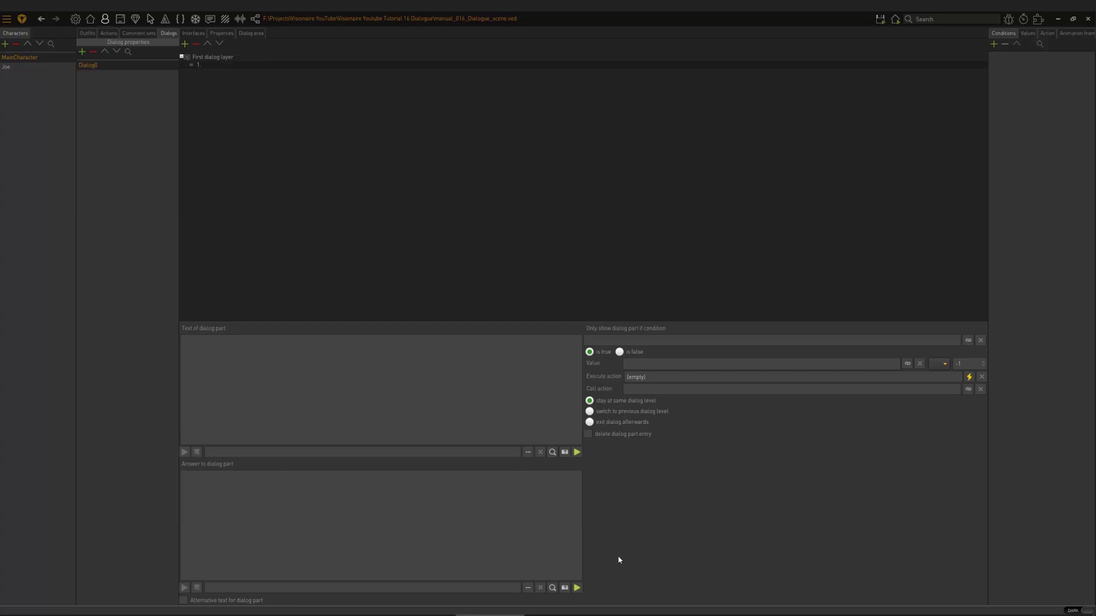
pyautogui.click(196, 44)
pyautogui.click(91, 52)
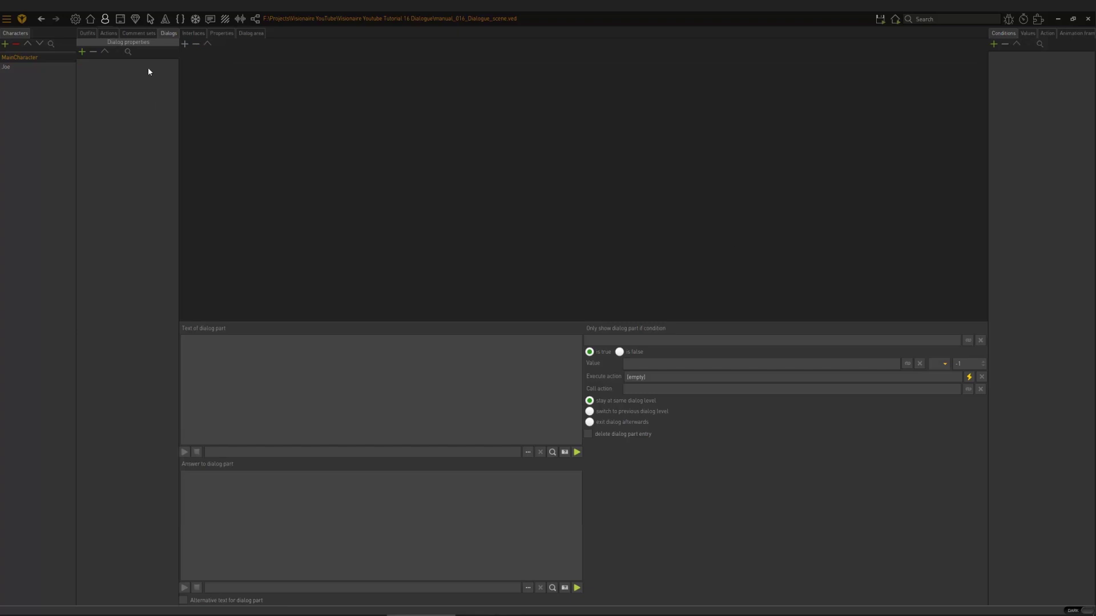
# Show the Dialog area page, select Joe, then switch back to MainCharacter.
pyautogui.click(256, 34)
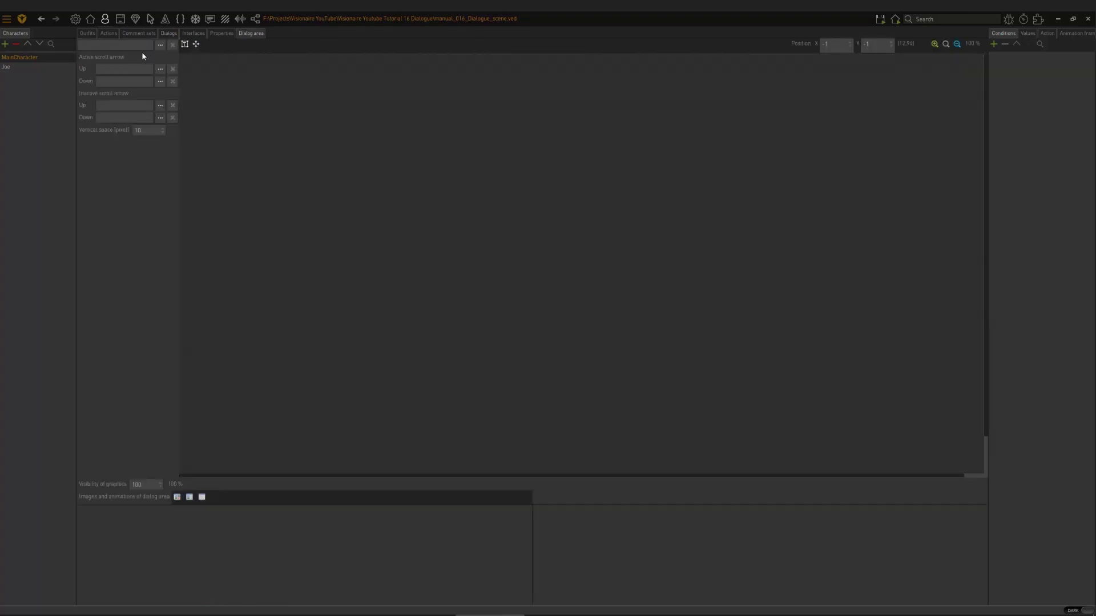
pyautogui.click(23, 67)
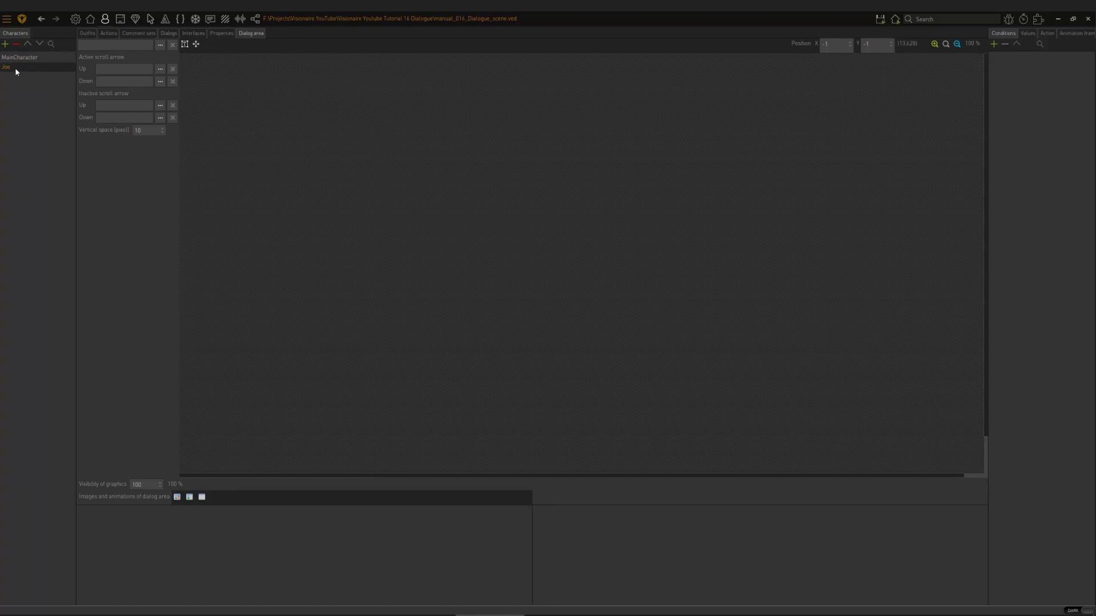
pyautogui.click(18, 57)
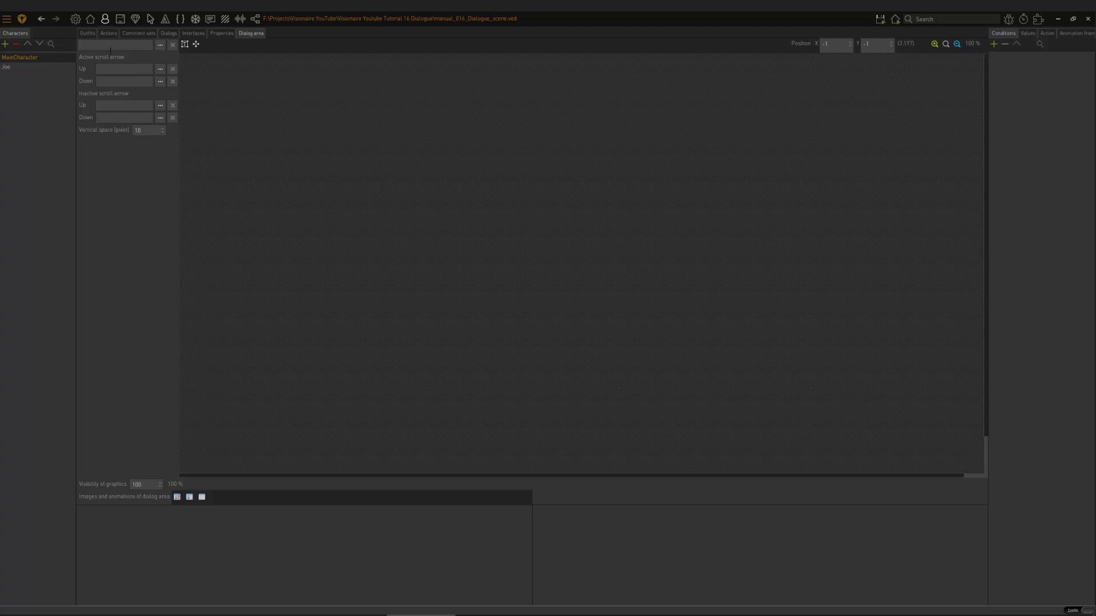
# Load Graphics > Dialogue > Dialogue_box.png as MainCharacter's dialog area image.
pyautogui.click(159, 45)
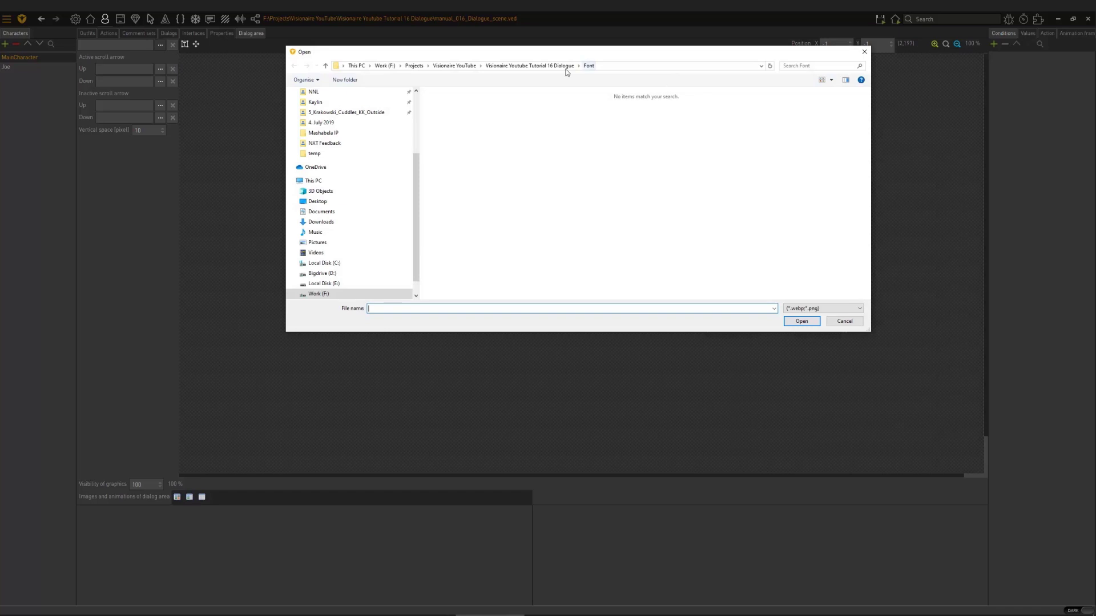
pyautogui.click(542, 66)
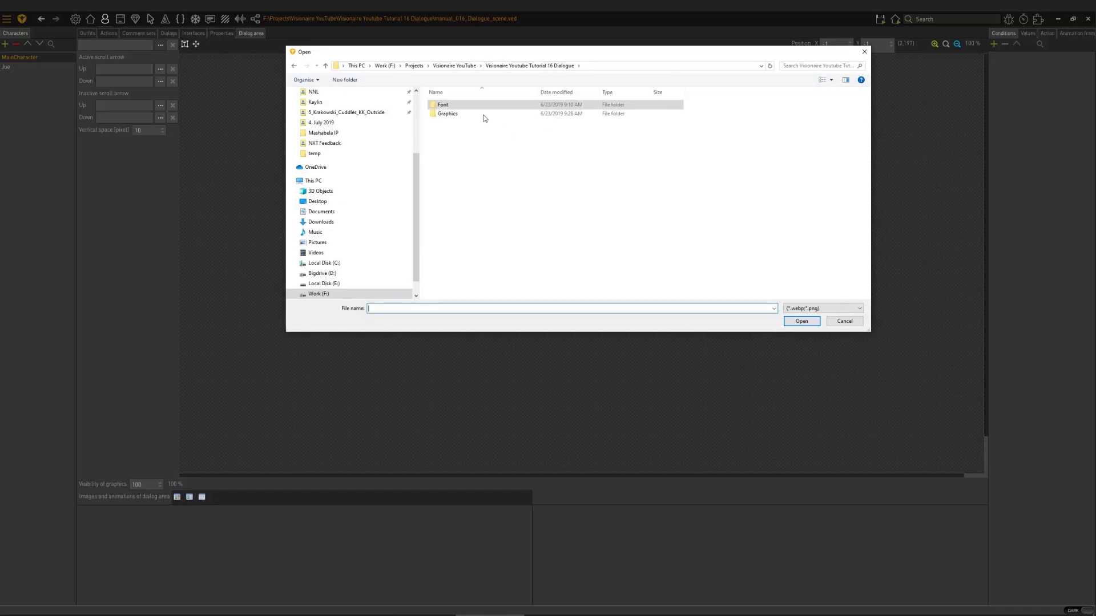
pyautogui.doubleClick(448, 115)
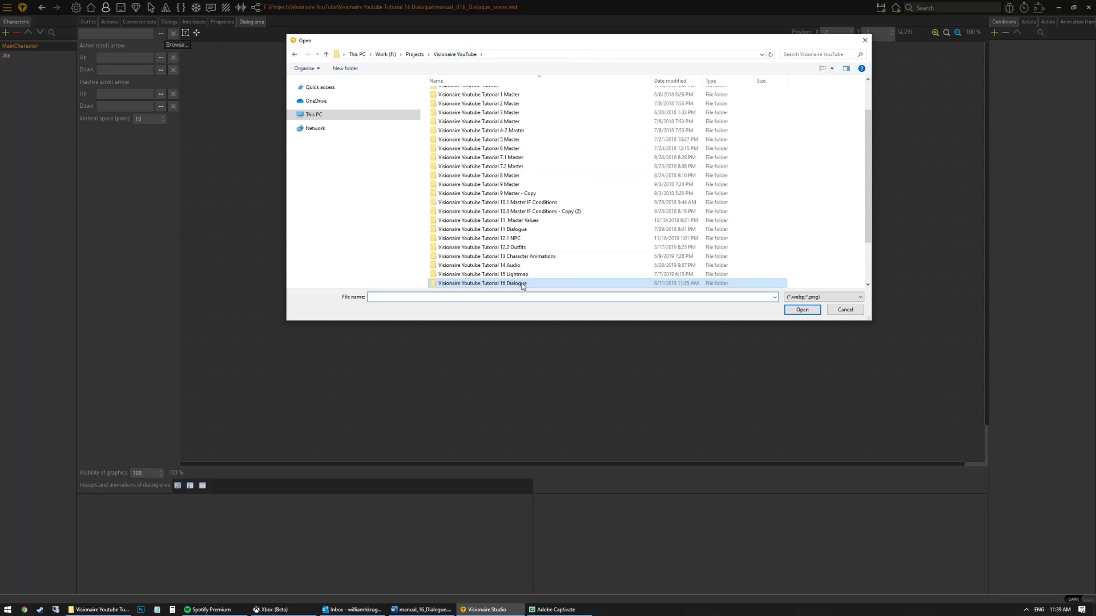
pyautogui.doubleClick(468, 286)
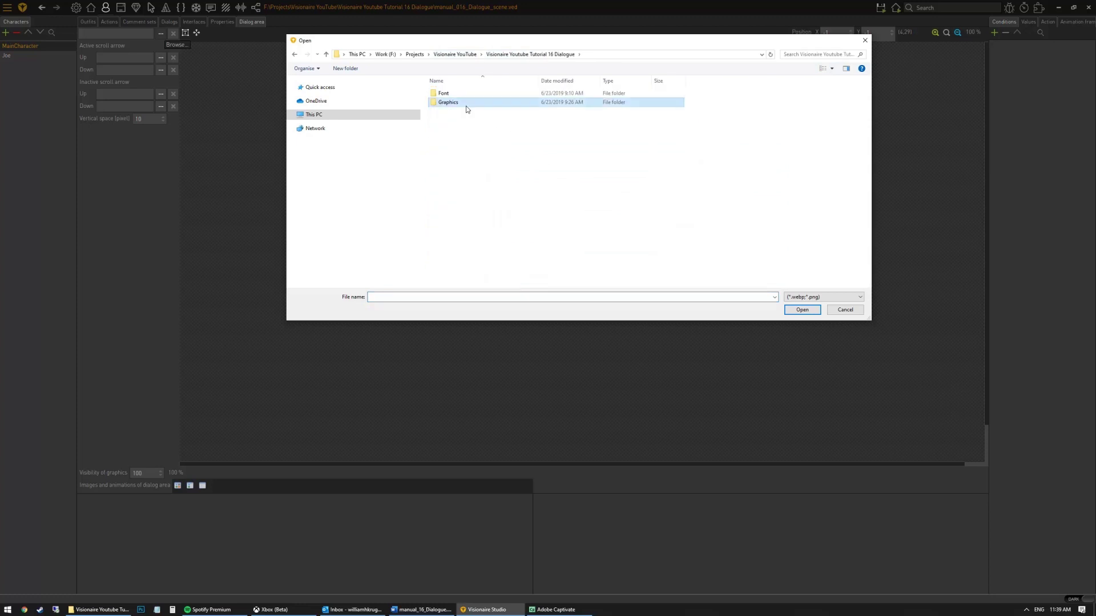
pyautogui.doubleClick(456, 103)
pyautogui.click(462, 130)
pyautogui.doubleClick(462, 129)
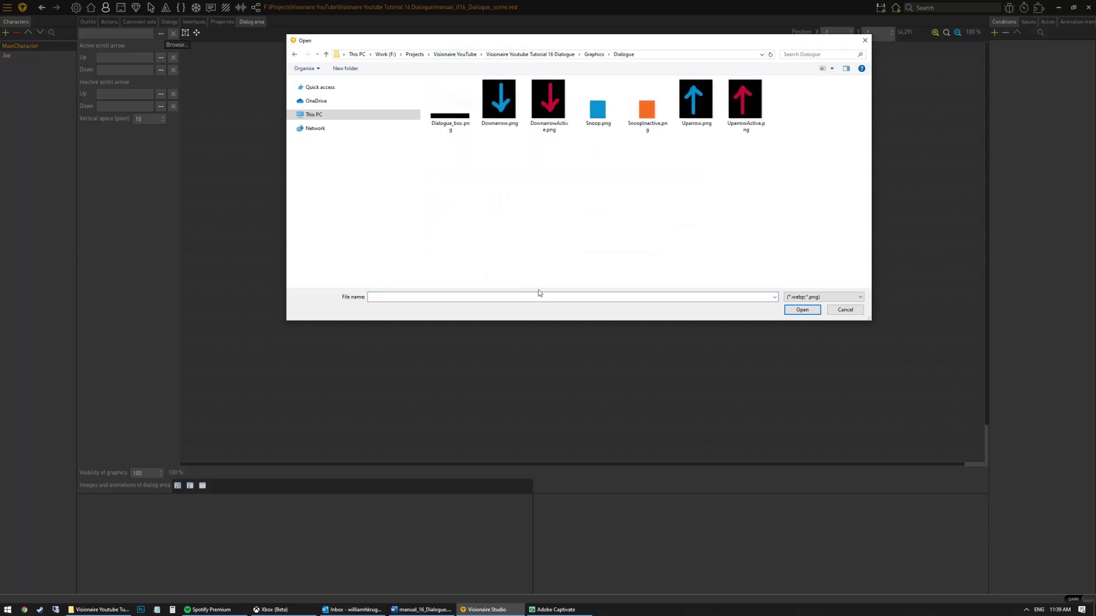
pyautogui.click(445, 113)
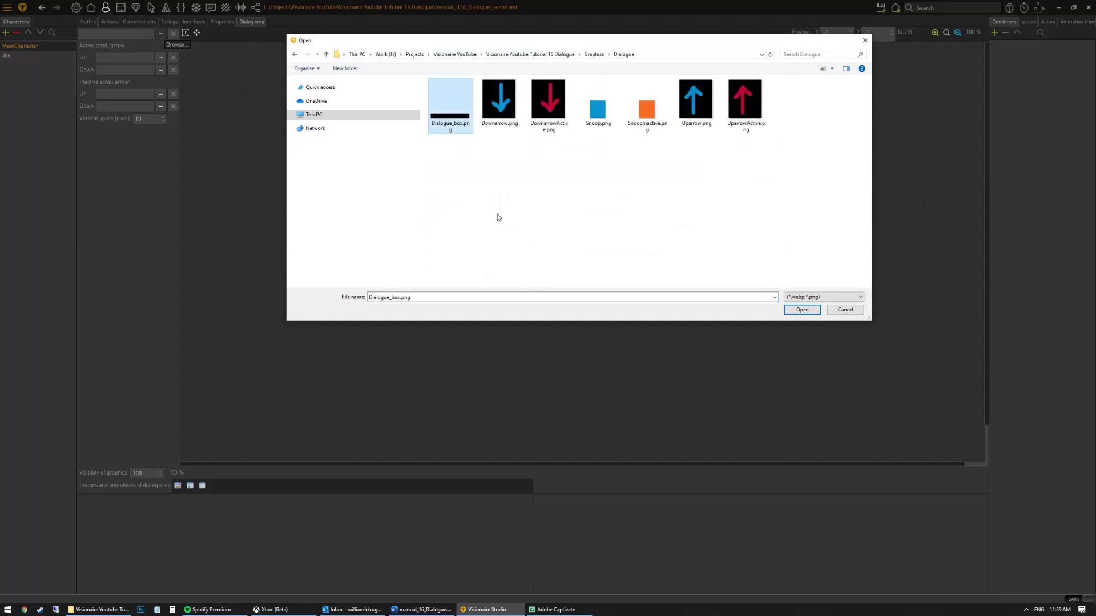
pyautogui.doubleClick(438, 111)
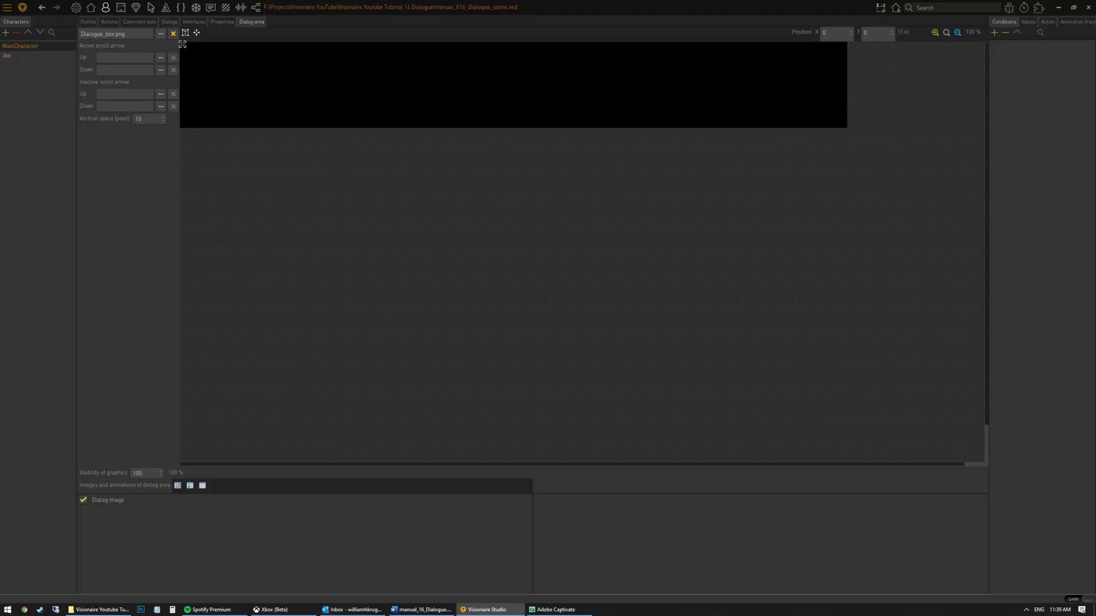
# Drag the black dialog box down to about X 237, Y 796 near the scene's bottom.
pyautogui.moveTo(210, 85); pyautogui.dragTo(367, 396)
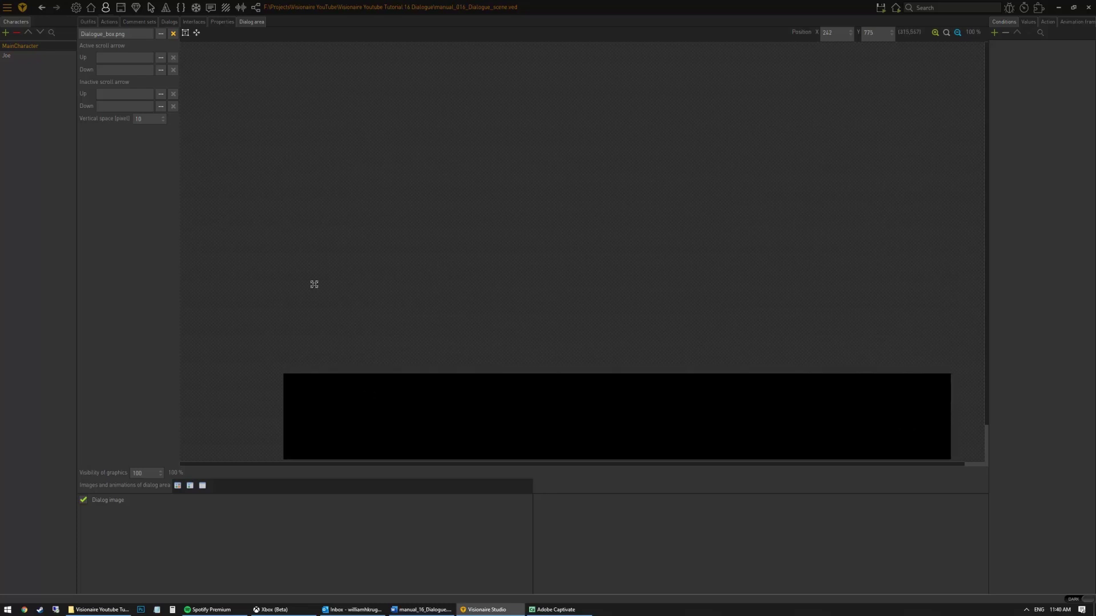
pyautogui.moveTo(633, 418); pyautogui.dragTo(631, 428)
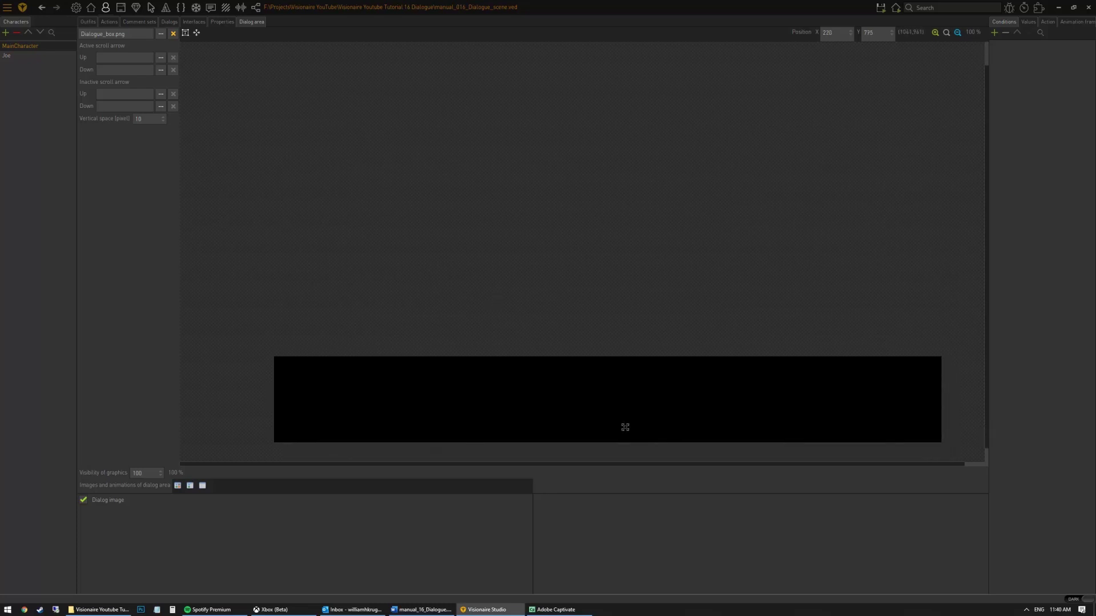
pyautogui.scroll(1, 835, 369)
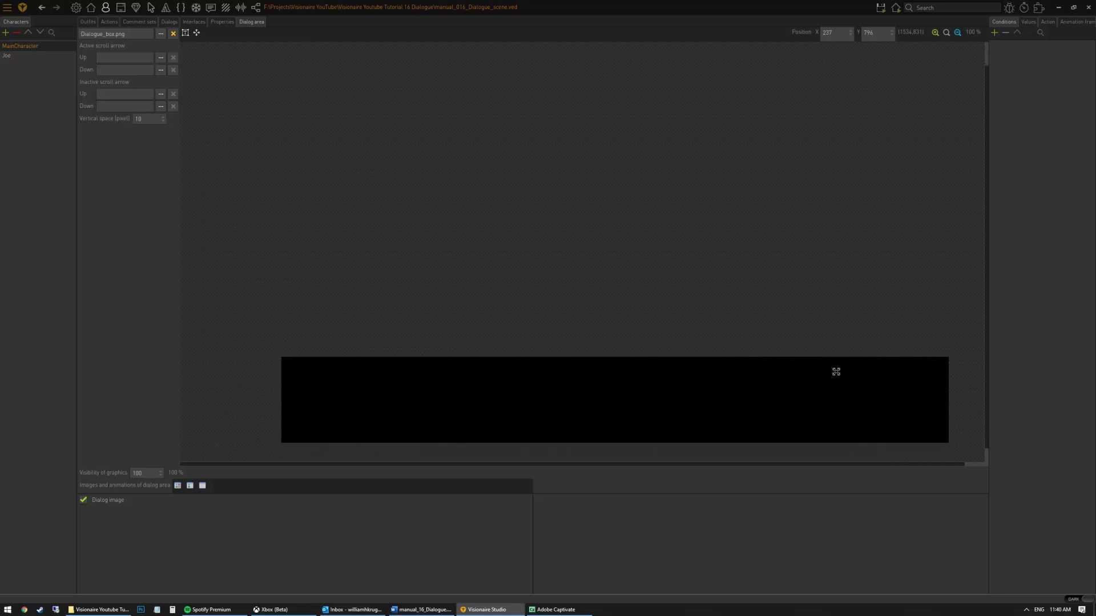
pyautogui.scroll(-2, 835, 369)
pyautogui.click(421, 610)
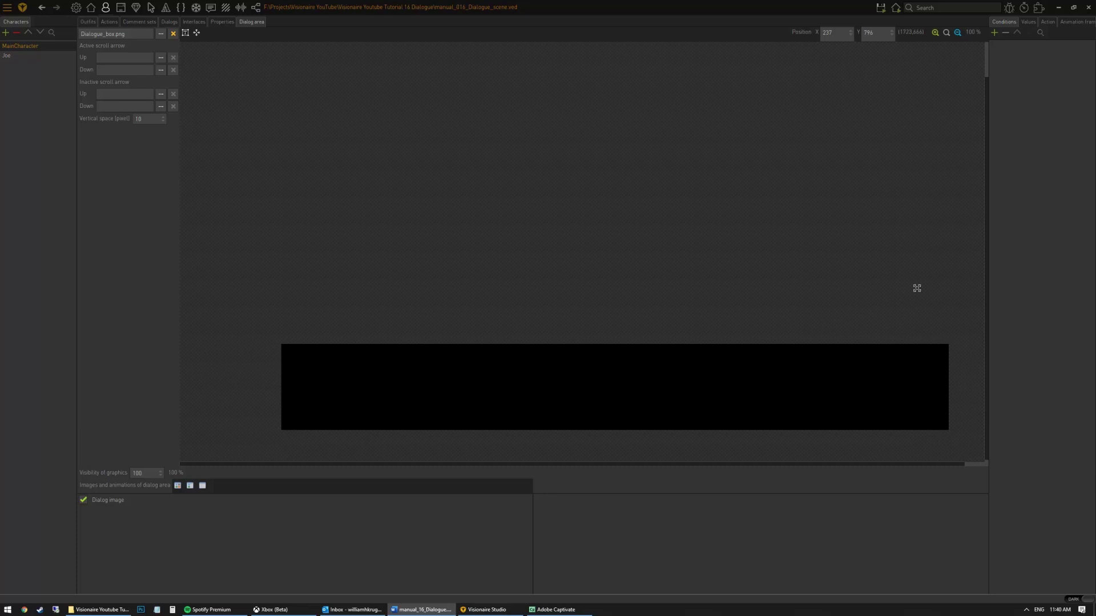
pyautogui.click(580, 121)
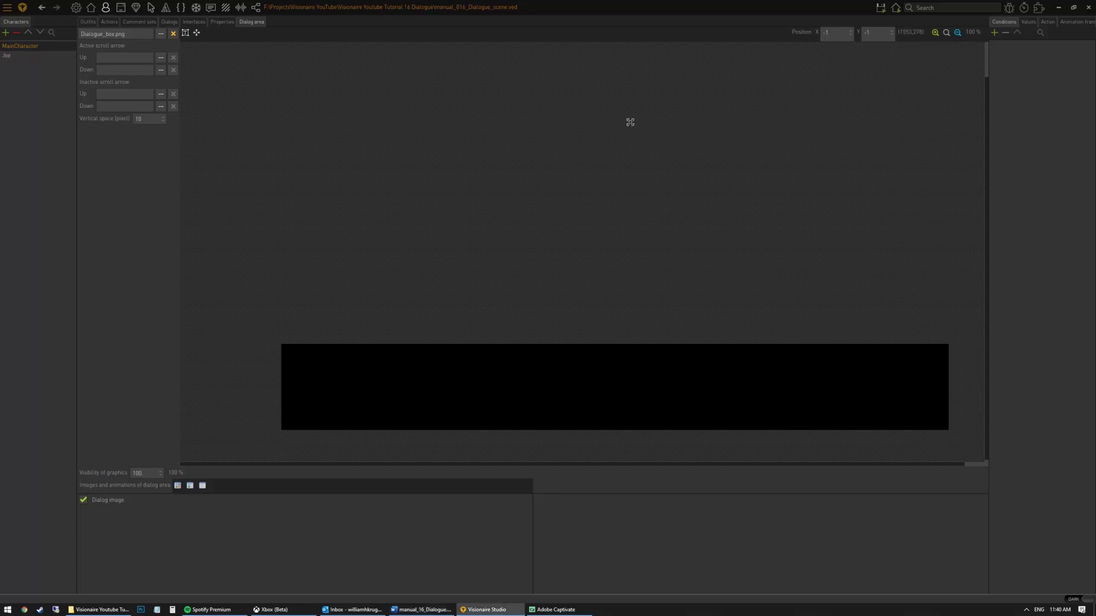
# Lower the dialog box to X 220, Y 849 and reactivate Set dialog area.
pyautogui.click(185, 35)
pyautogui.moveTo(306, 360); pyautogui.dragTo(308, 383)
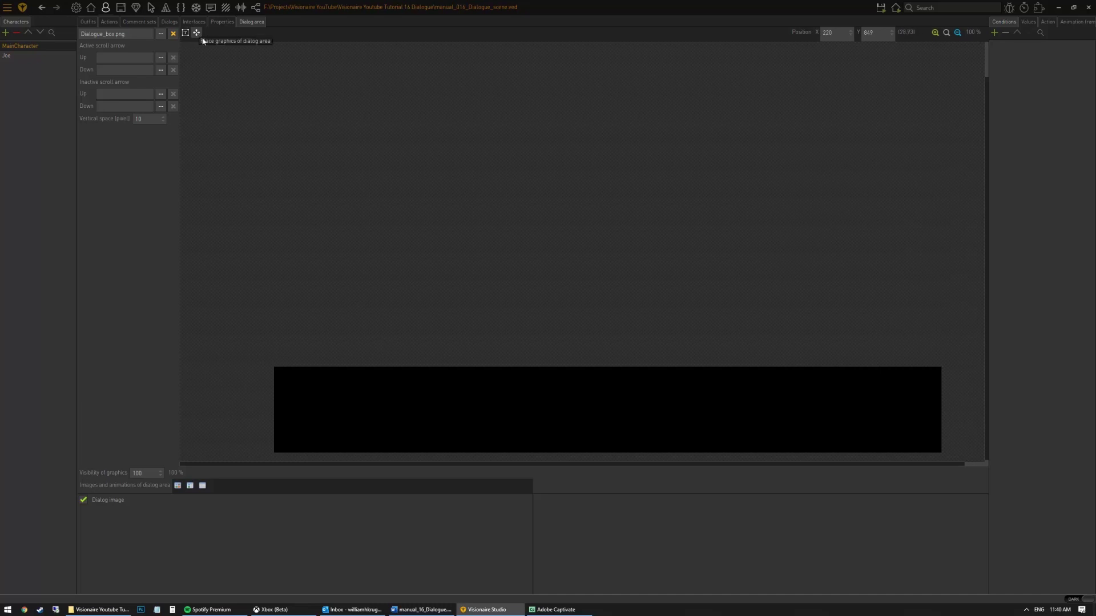
pyautogui.click(121, 7)
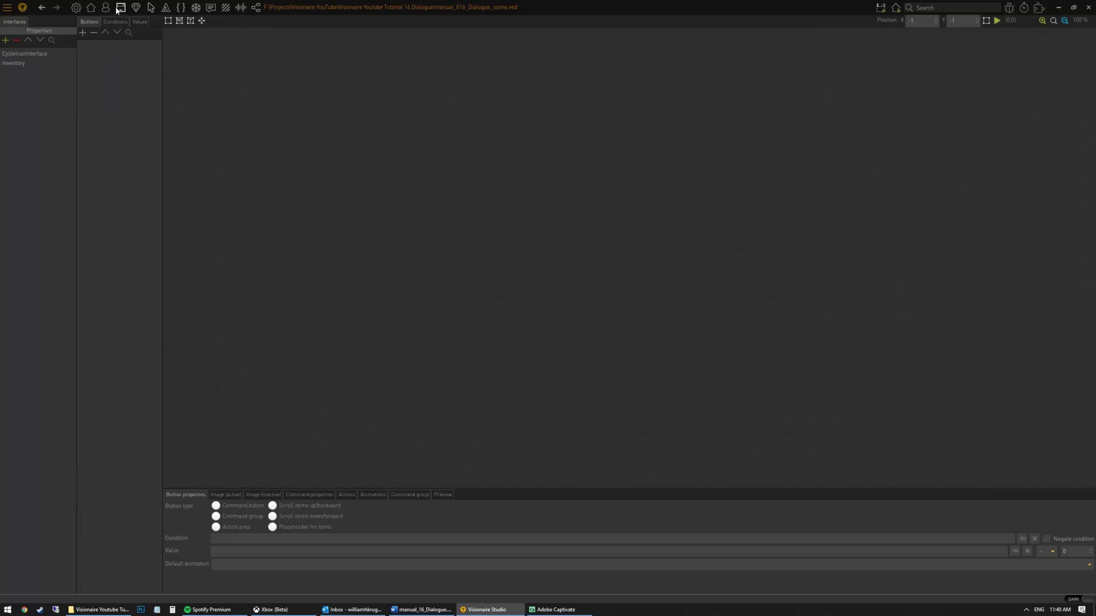
pyautogui.click(106, 7)
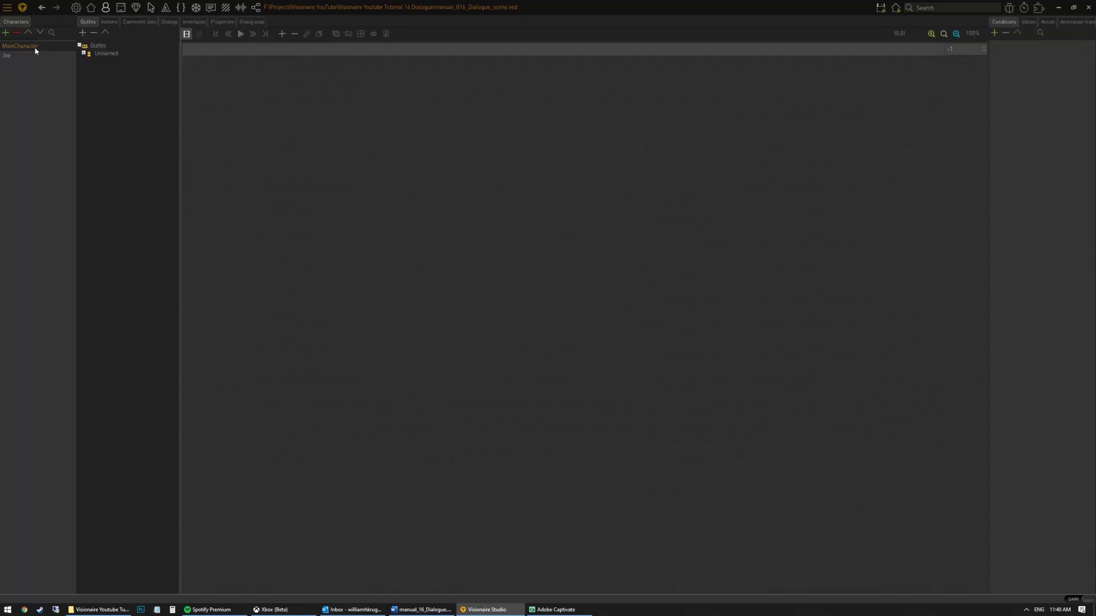
pyautogui.click(243, 23)
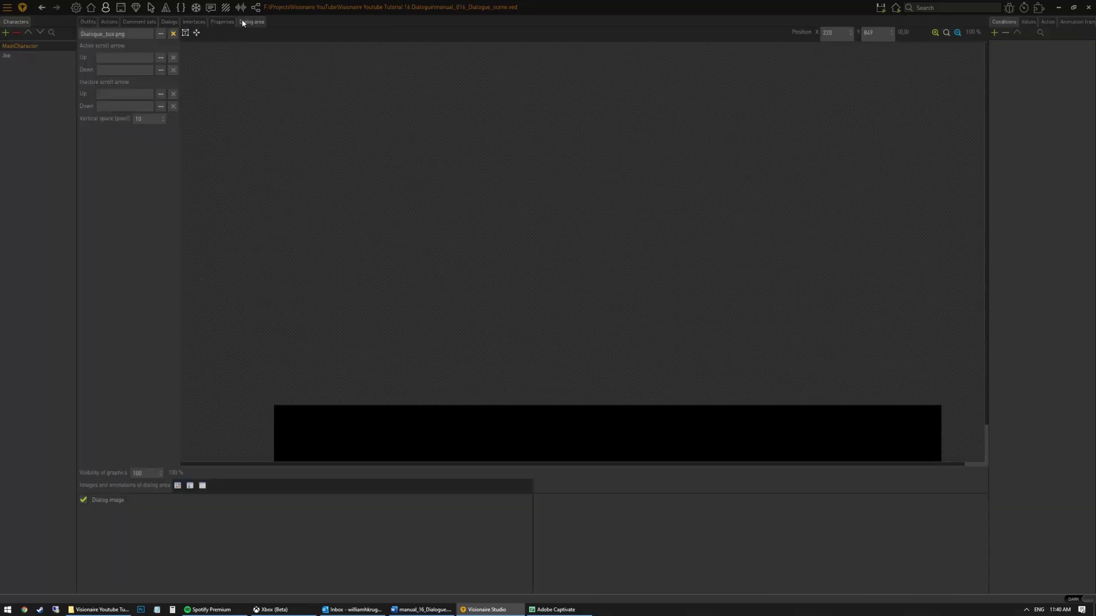
pyautogui.click(185, 34)
pyautogui.scroll(-2, 987, 388)
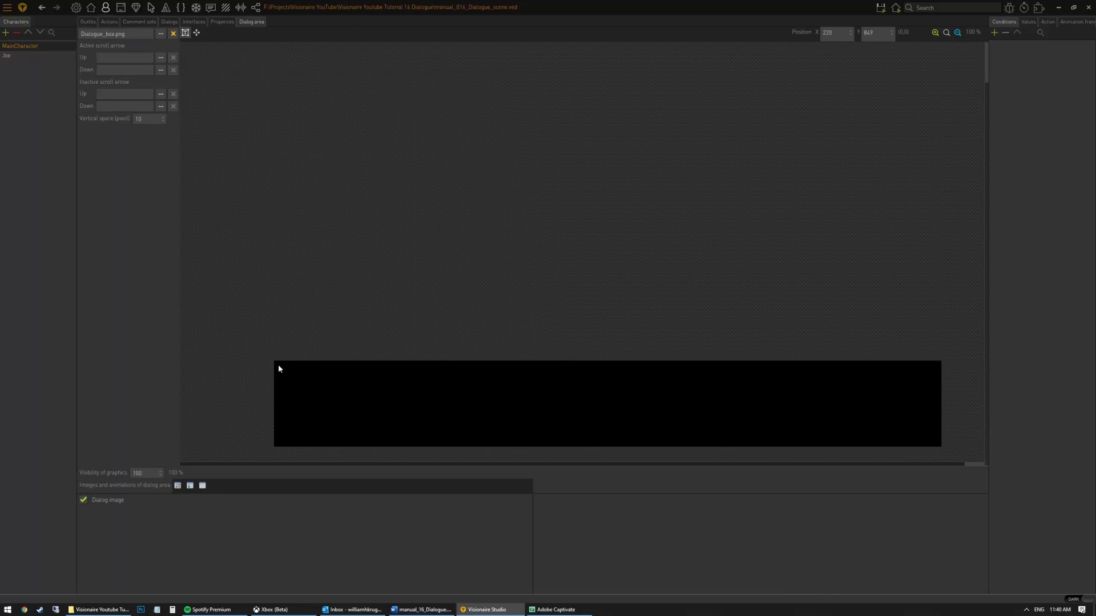
# Drag a text-area rectangle from the black box's top-left to near its bottom-right.
pyautogui.moveTo(278, 365); pyautogui.dragTo(910, 446)
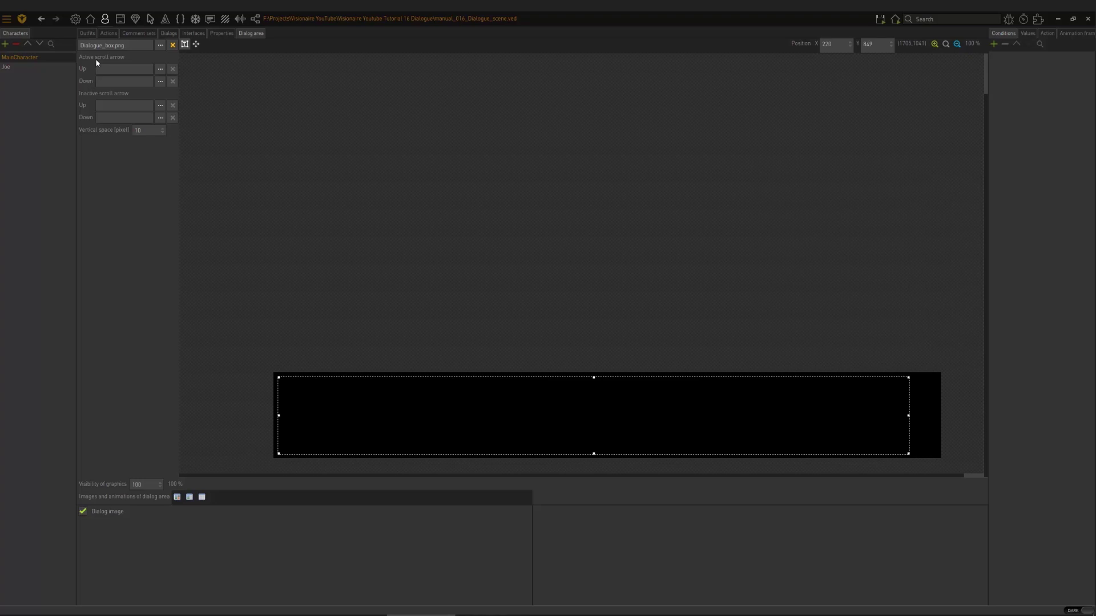
# Assign Uparrow.png and Downarrow.png as the active scroll arrows, then browse for the inactive up arrow.
pyautogui.click(160, 71)
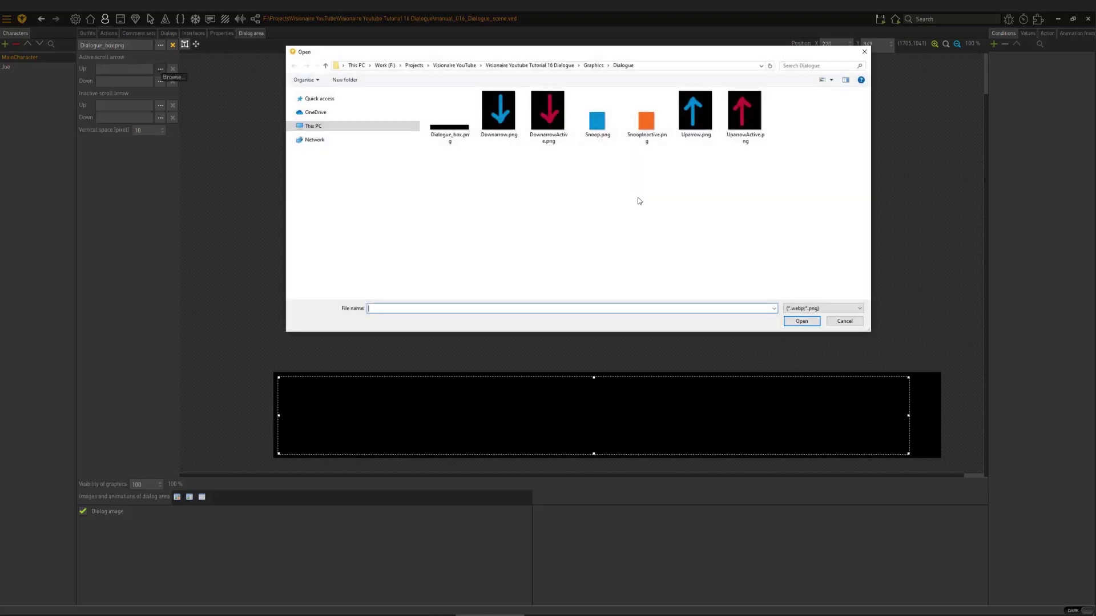
pyautogui.doubleClick(695, 114)
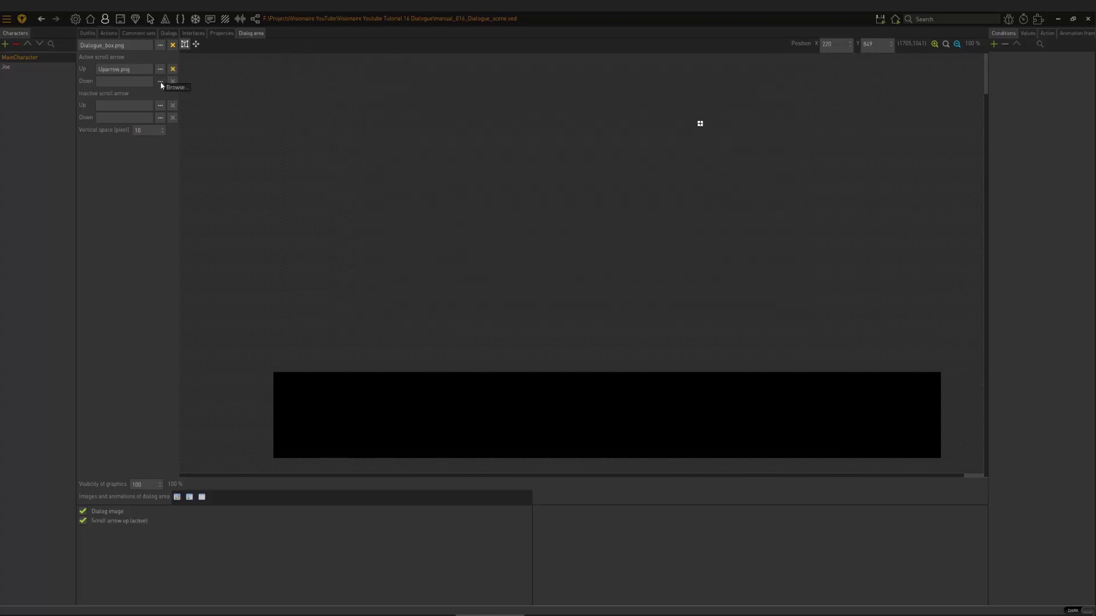
pyautogui.click(161, 81)
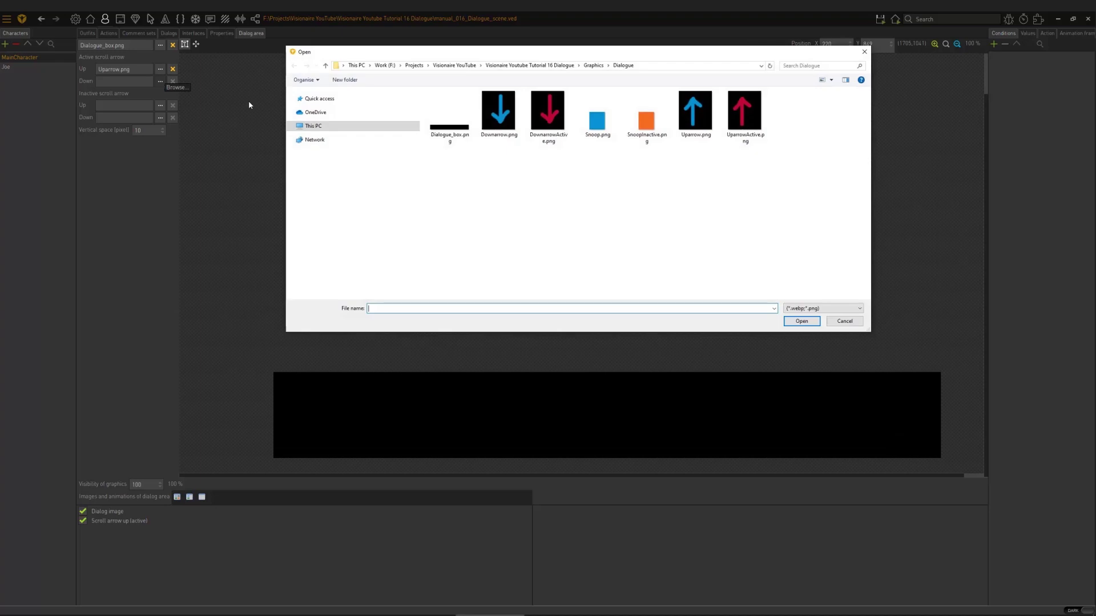
pyautogui.doubleClick(507, 124)
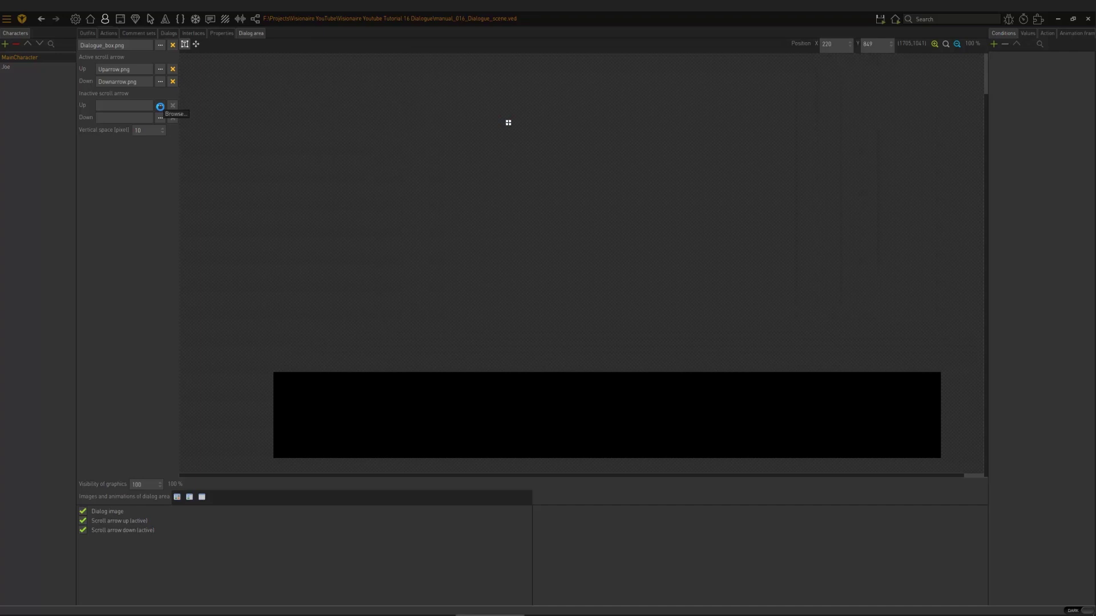
pyautogui.click(161, 105)
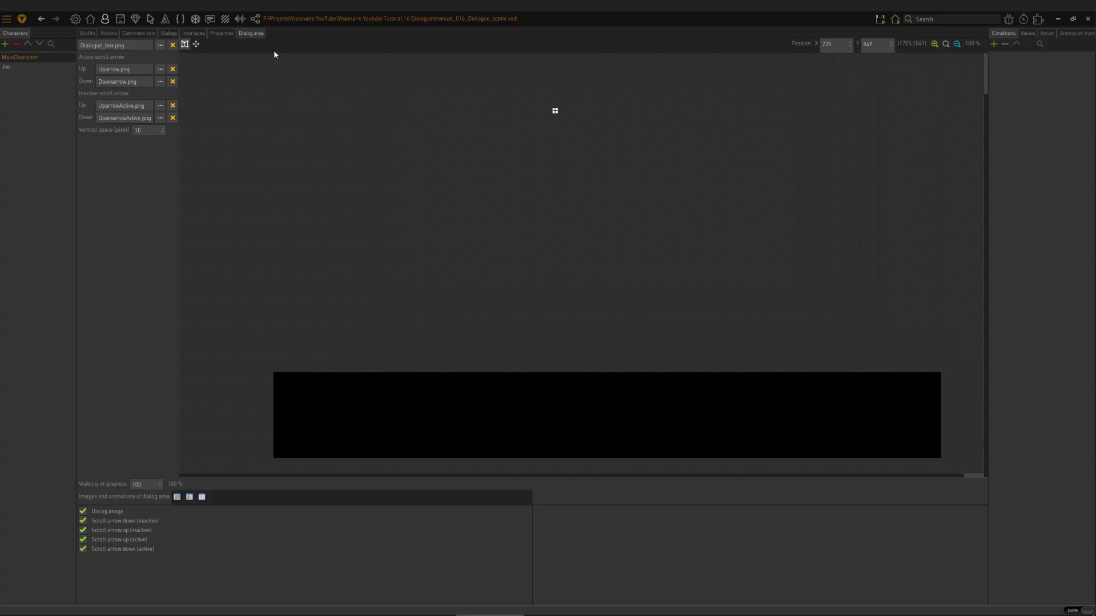
# Redraw a wider dialog text area across the black box and turn the tool off.
pyautogui.click(185, 45)
pyautogui.moveTo(279, 376)
pyautogui.mouseDown()
pyautogui.moveTo(423, 423)
pyautogui.moveTo(933, 455)
pyautogui.mouseUp()
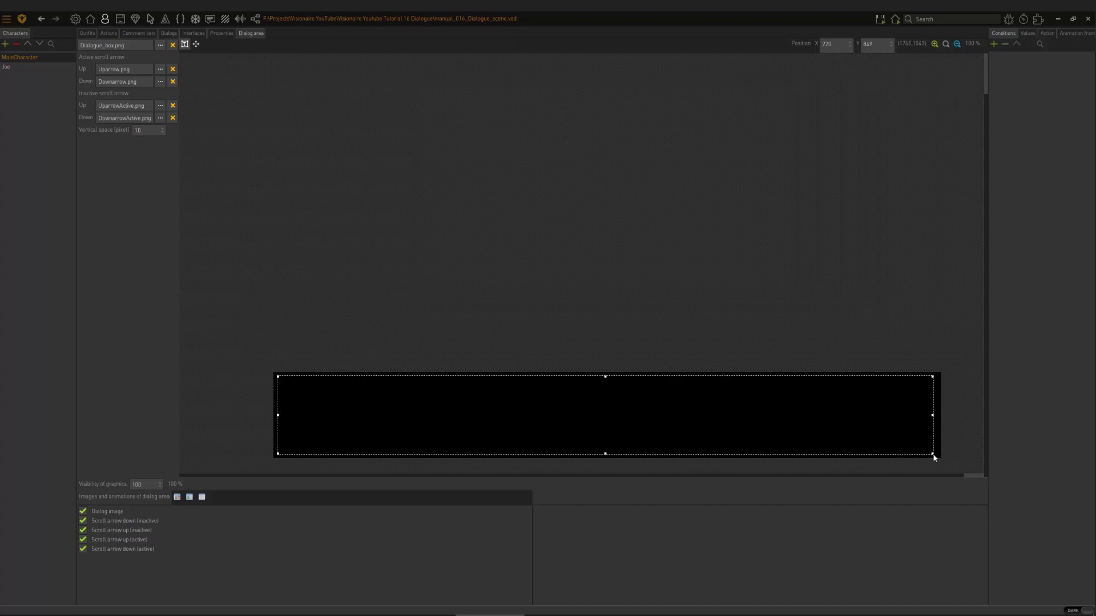
pyautogui.click(186, 45)
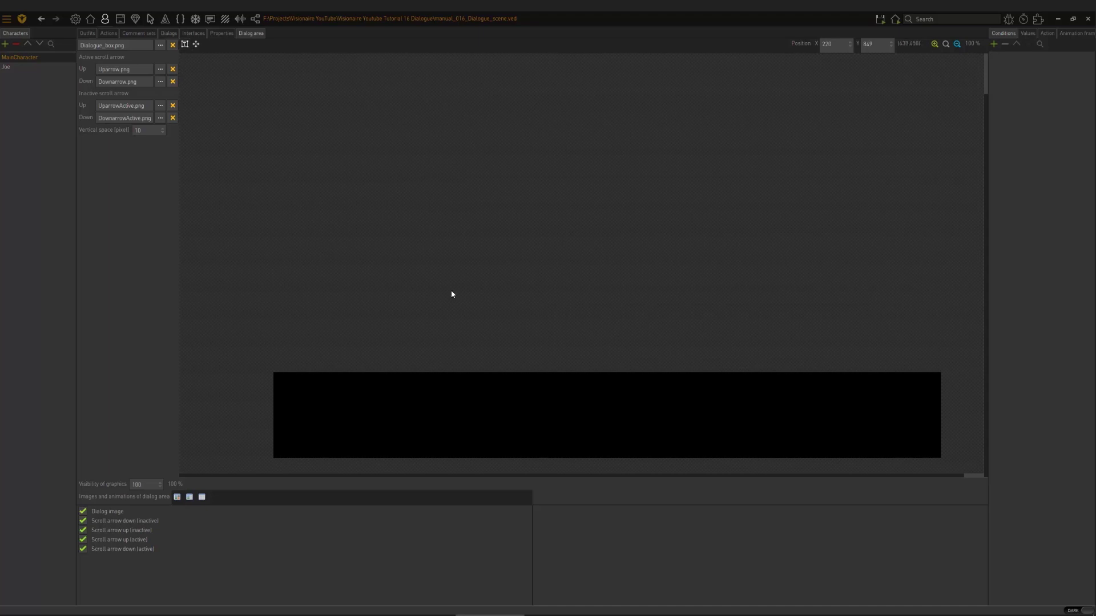
# Move the blue down arrow to the dialog box's right end, checking it against the text-area outline.
pyautogui.click(185, 45)
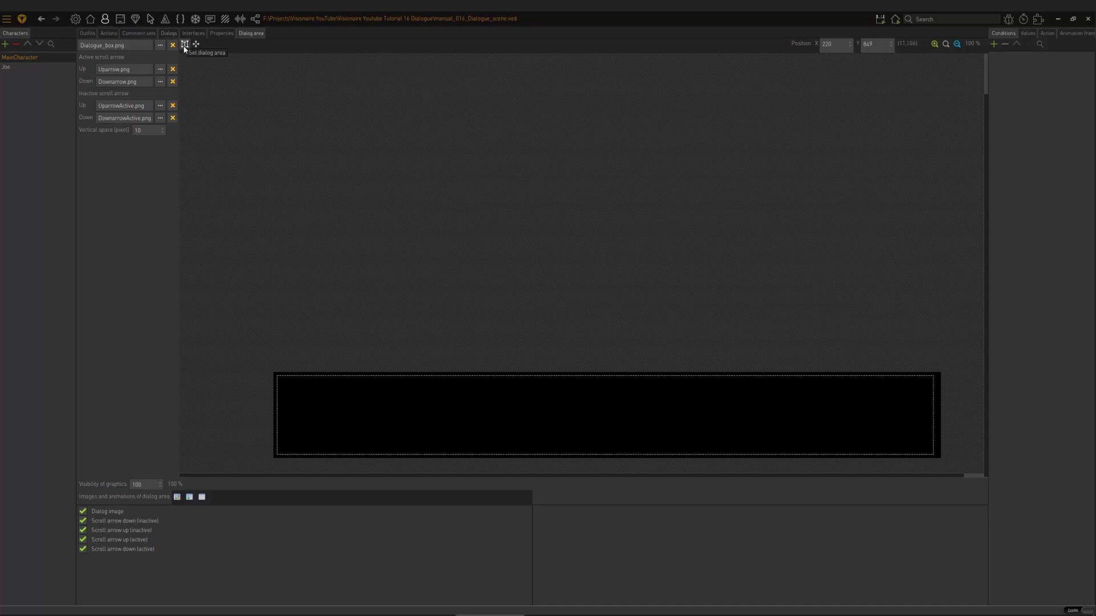
pyautogui.click(185, 46)
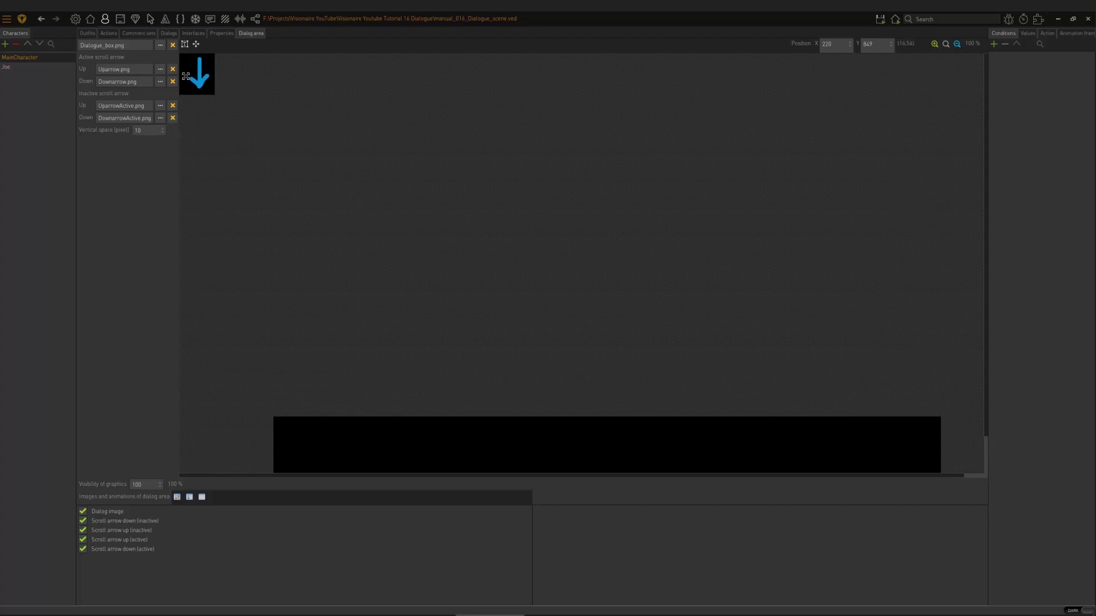
pyautogui.click(197, 45)
pyautogui.moveTo(204, 76); pyautogui.dragTo(933, 413)
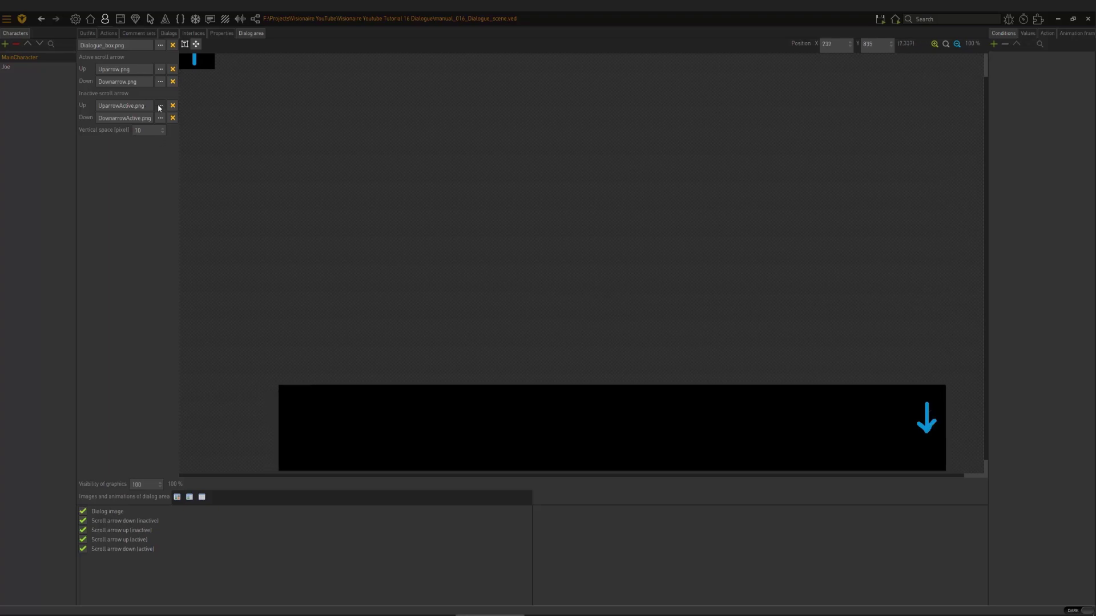
pyautogui.click(184, 44)
pyautogui.click(673, 435)
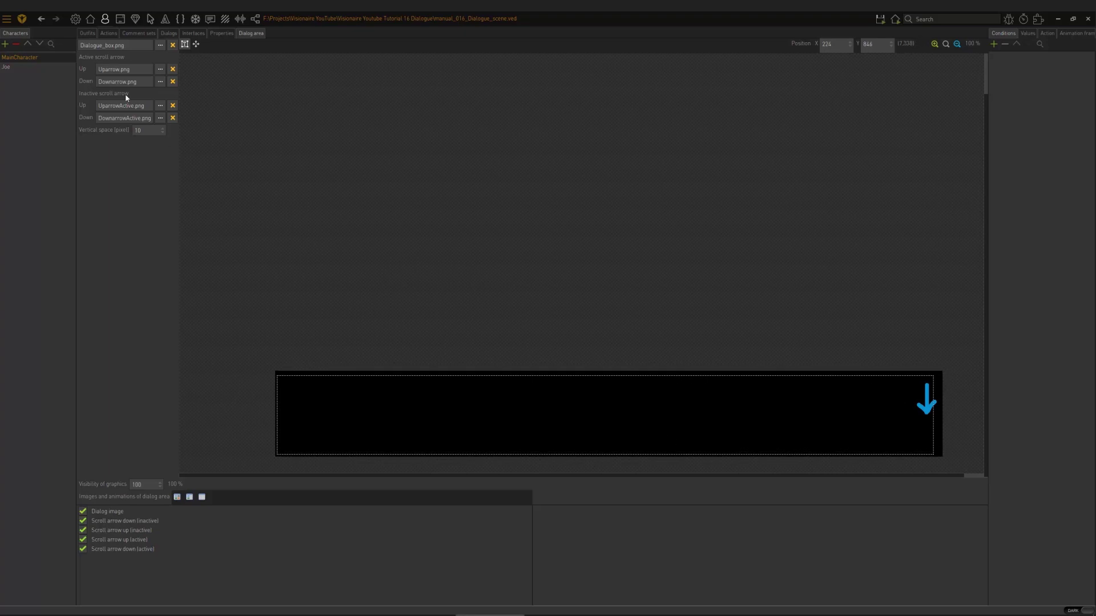
pyautogui.click(185, 44)
pyautogui.click(196, 44)
pyautogui.moveTo(925, 399); pyautogui.dragTo(925, 437)
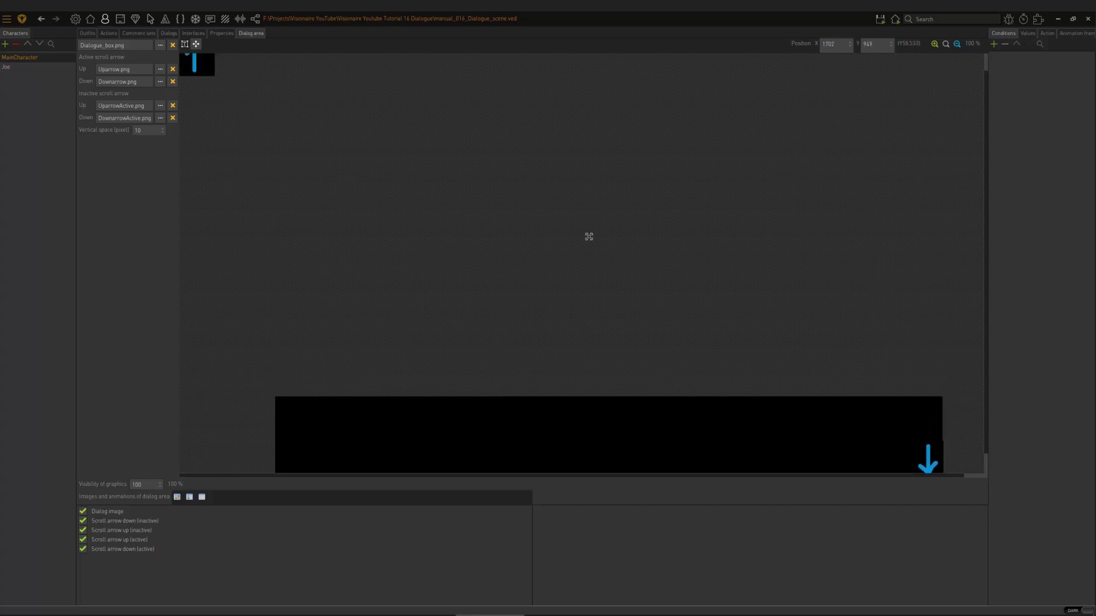
# Place the blue up arrow above the down arrow, then stack the red arrows onto the blue ones.
pyautogui.moveTo(194, 64); pyautogui.dragTo(920, 428)
pyautogui.moveTo(194, 63); pyautogui.dragTo(487, 185)
pyautogui.moveTo(437, 274); pyautogui.dragTo(917, 435)
pyautogui.scroll(-1, 871, 354)
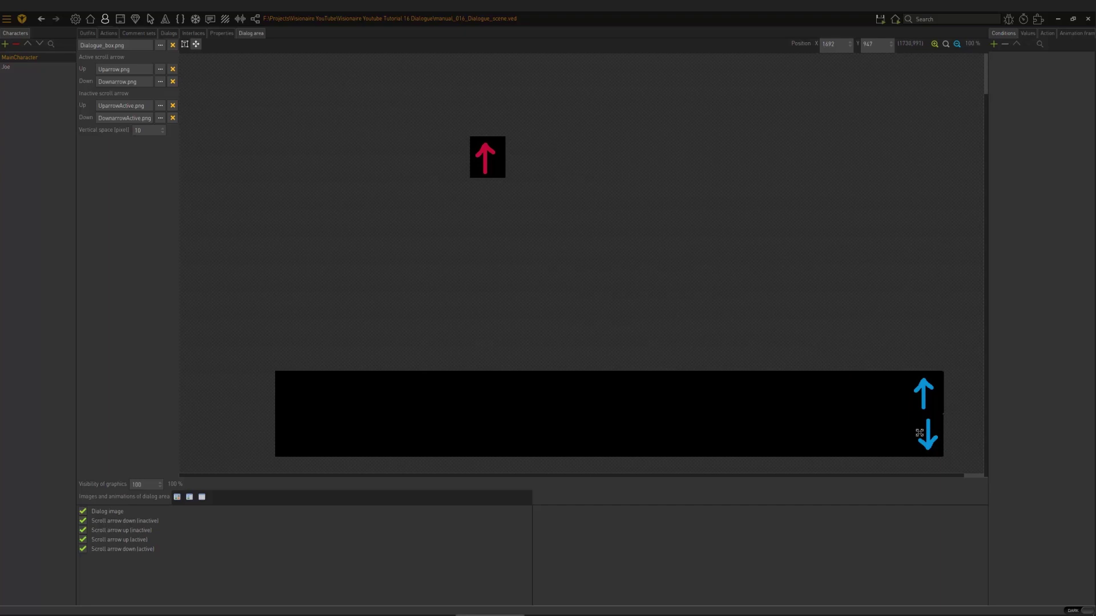
pyautogui.moveTo(501, 167); pyautogui.dragTo(923, 392)
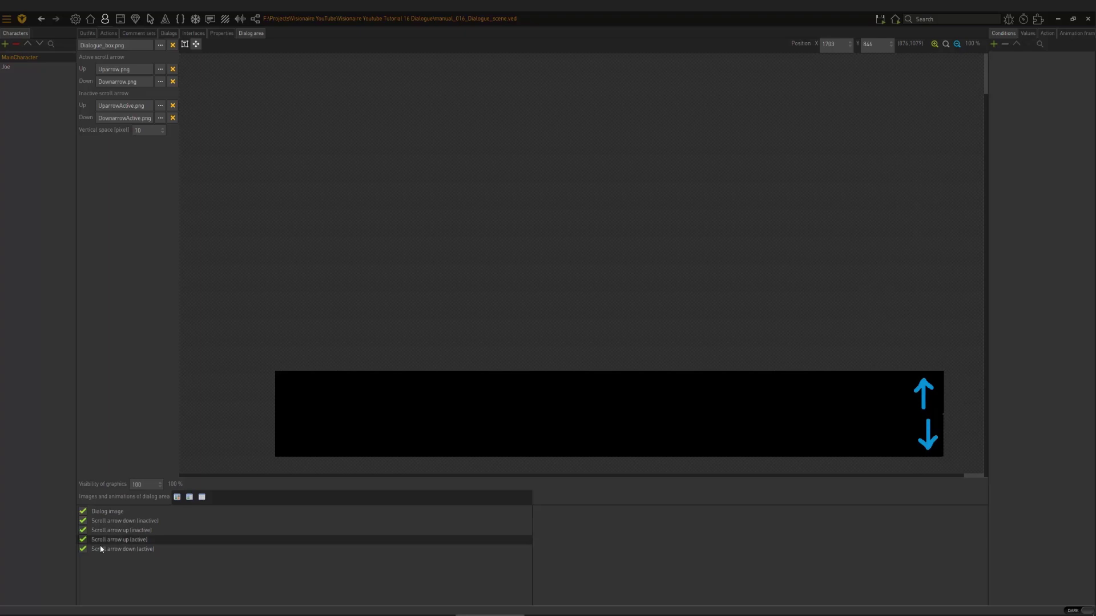
# Hide the dialog box and some arrows, fade the graphics, and nudge the inactive down arrow into alignment.
pyautogui.click(83, 513)
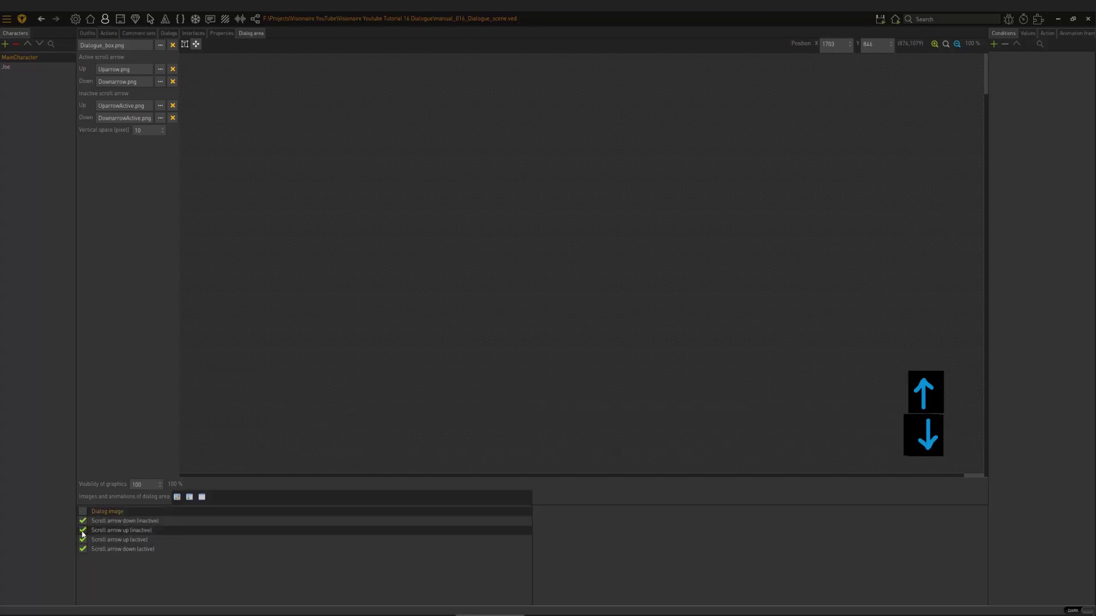
pyautogui.click(83, 530)
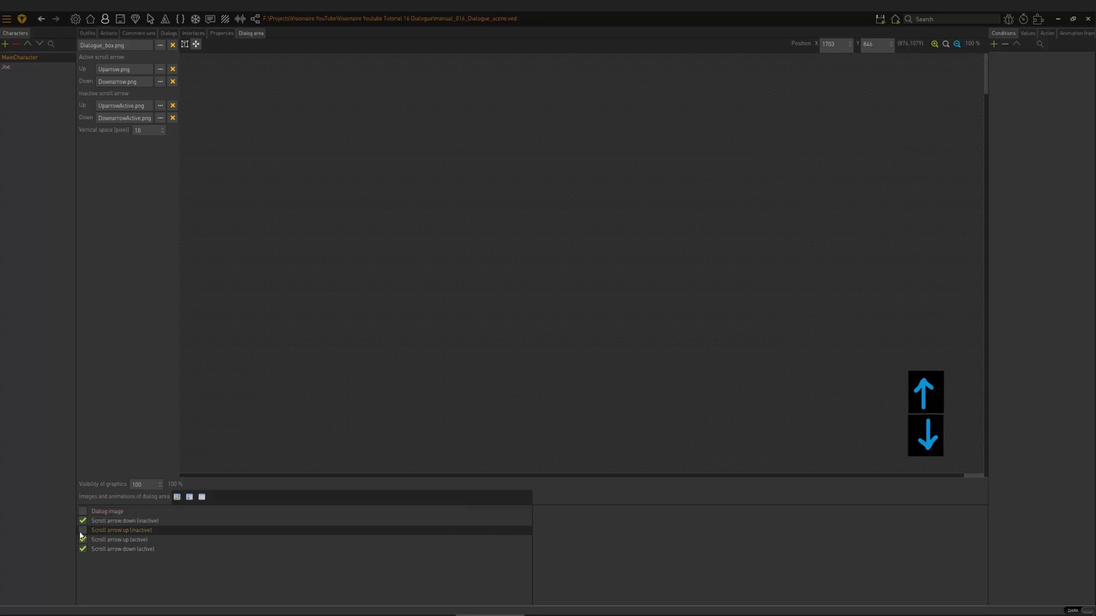
pyautogui.click(83, 549)
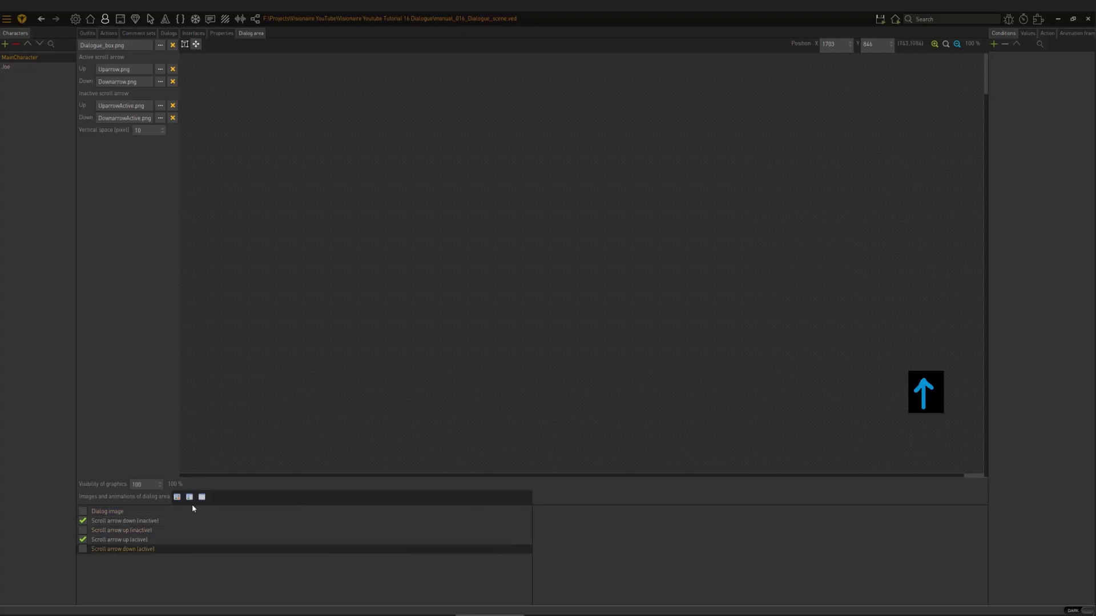
pyautogui.click(112, 521)
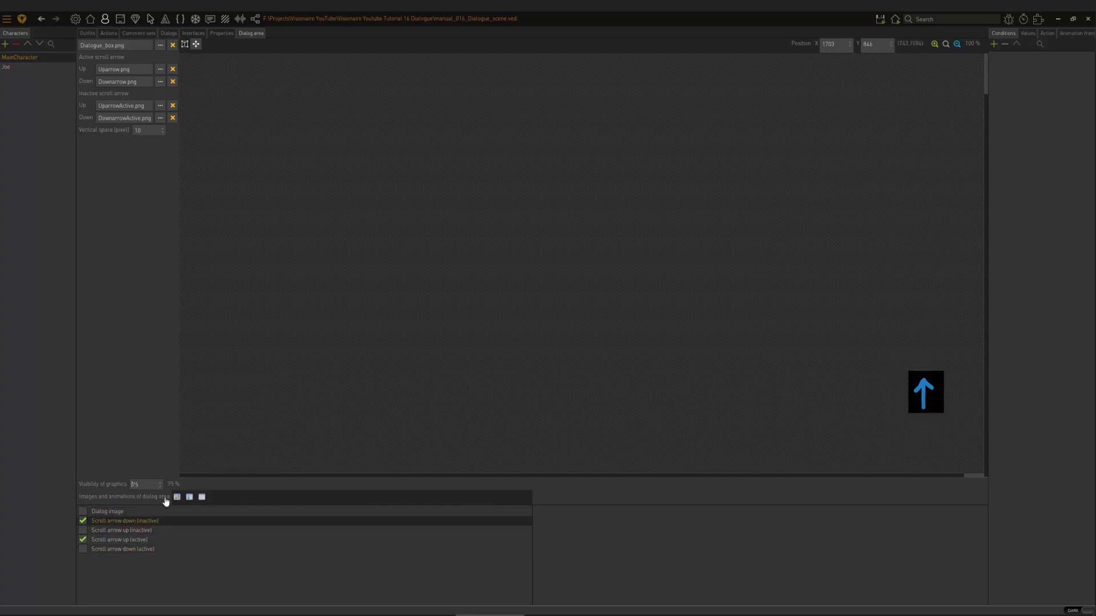
pyautogui.moveTo(167, 504); pyautogui.dragTo(169, 515)
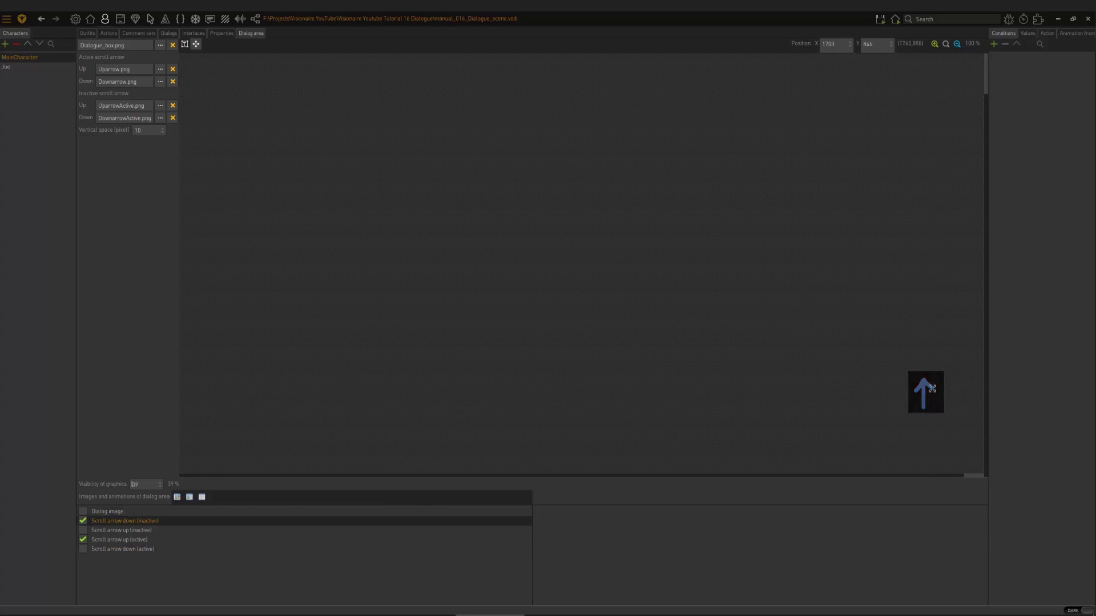
pyautogui.scroll(-1, 950, 388)
pyautogui.scroll(13, 950, 389)
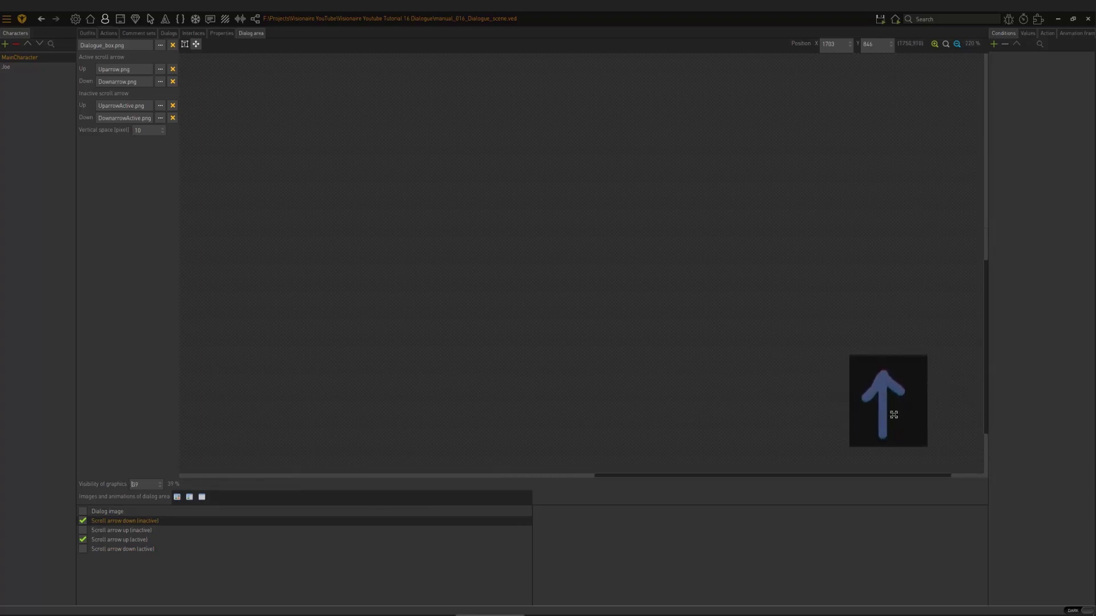
pyautogui.moveTo(894, 415); pyautogui.dragTo(893, 418)
# Switch the visible graphics to the inactive up and active down arrows, restoring full visibility.
pyautogui.click(83, 530)
pyautogui.click(83, 521)
pyautogui.click(82, 540)
pyautogui.click(83, 550)
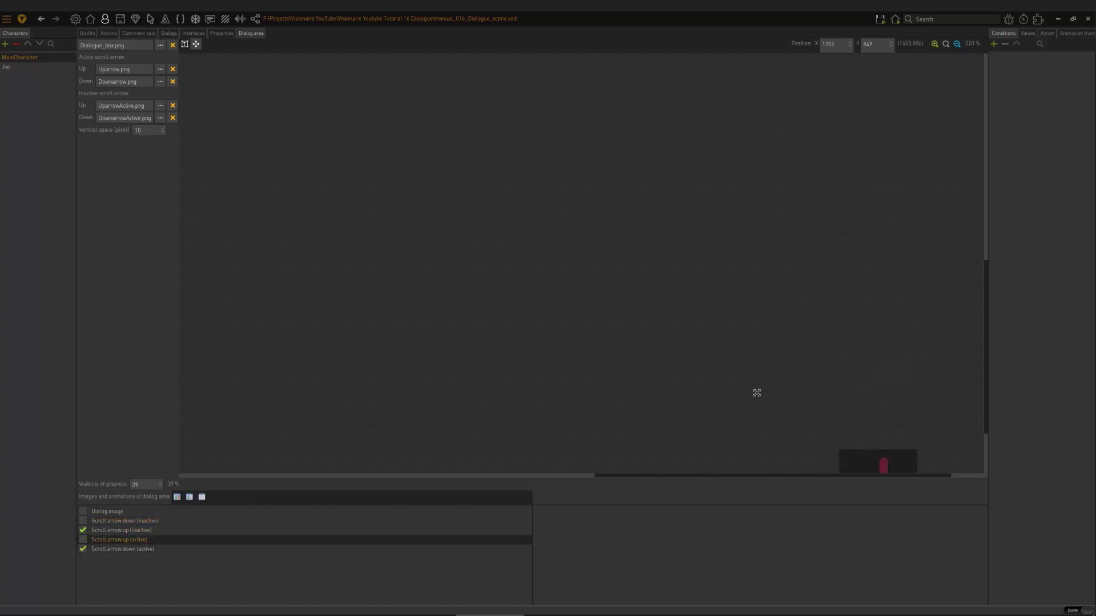
pyautogui.scroll(-1, 823, 380)
pyautogui.click(177, 530)
pyautogui.moveTo(168, 489); pyautogui.dragTo(175, 433)
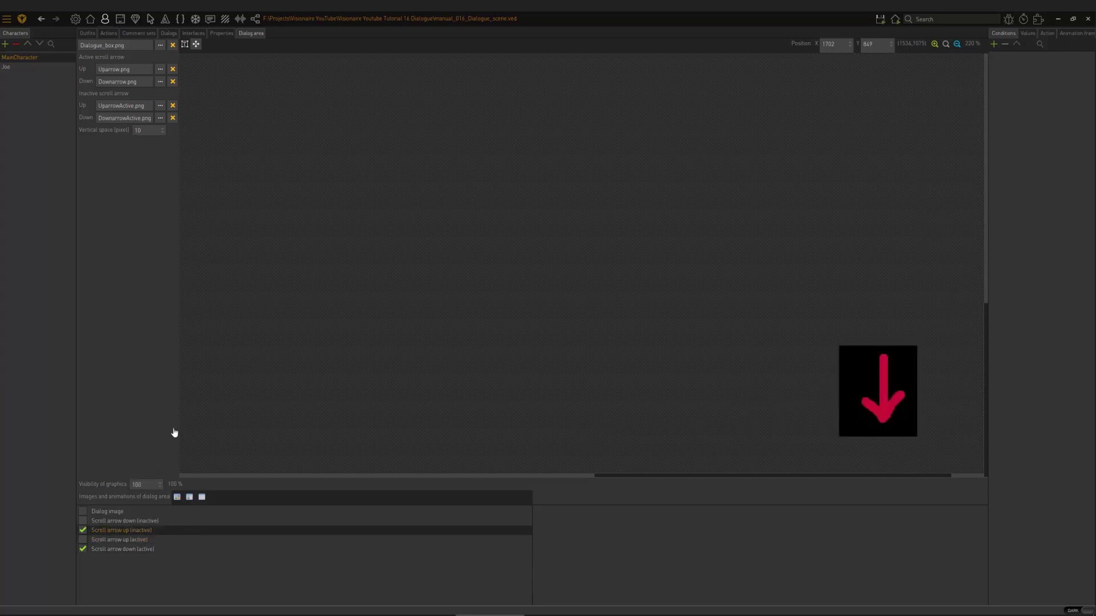
# Show the active down arrow with the inactive up arrow, fade them, and line the arrows up exactly.
pyautogui.click(82, 550)
pyautogui.click(83, 531)
pyautogui.click(83, 520)
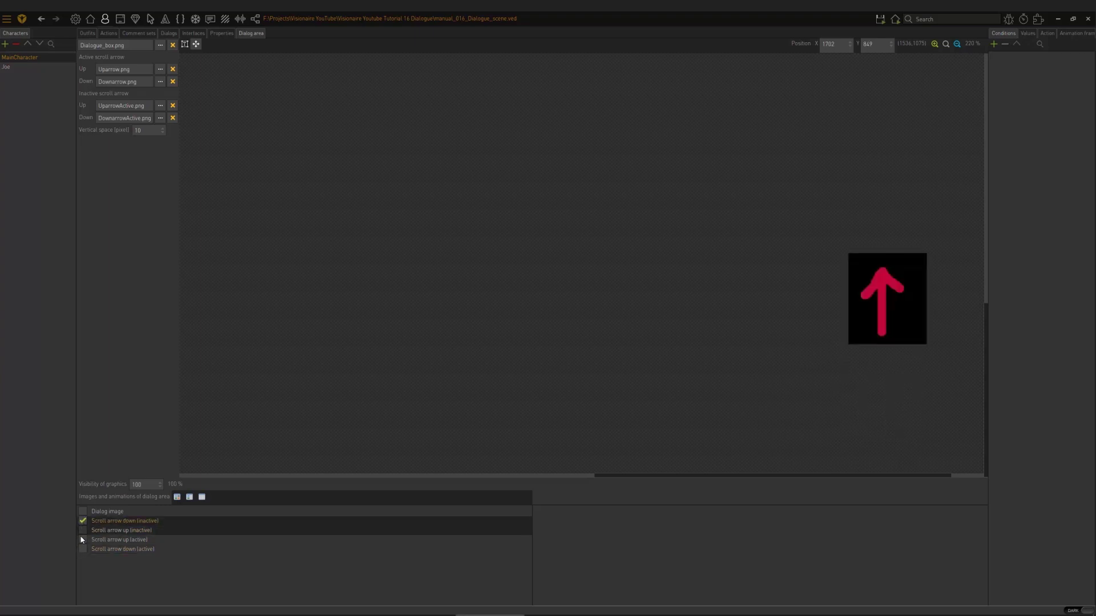
pyautogui.click(83, 540)
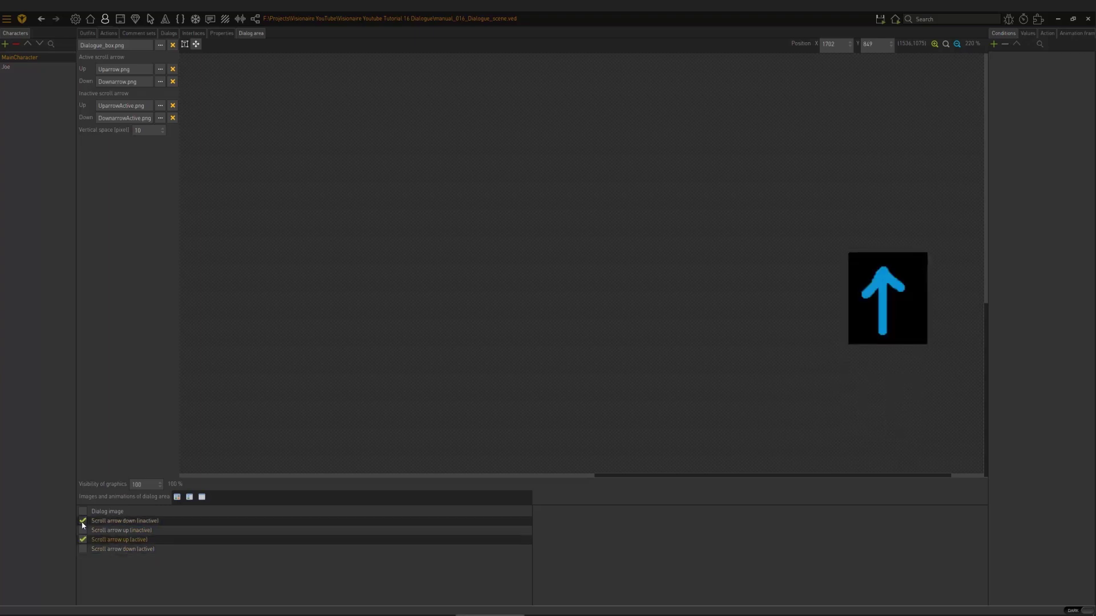
pyautogui.click(82, 521)
pyautogui.click(83, 531)
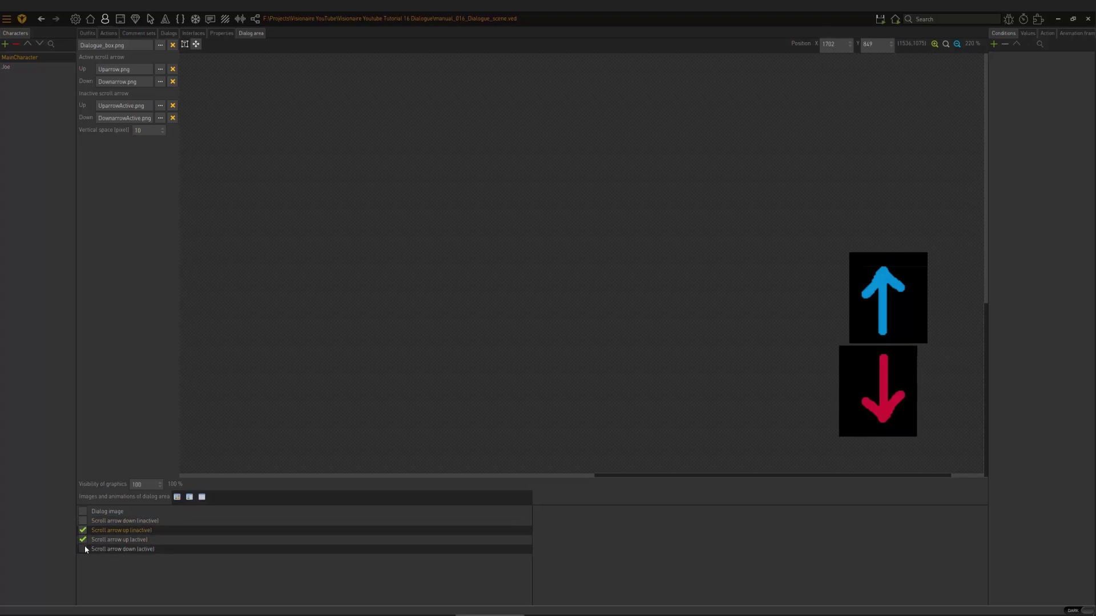
pyautogui.click(85, 549)
pyautogui.click(82, 540)
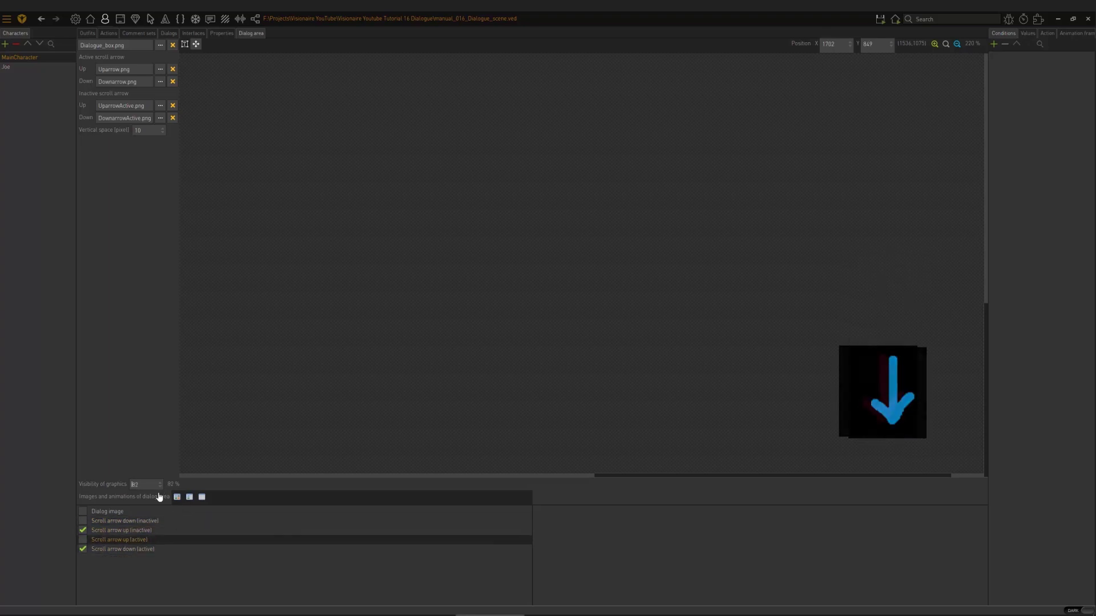
pyautogui.click(138, 532)
pyautogui.moveTo(160, 490); pyautogui.dragTo(164, 506)
pyautogui.moveTo(882, 412); pyautogui.dragTo(891, 413)
# Show the dialog box and all arrow graphics together at 100% visibility.
pyautogui.scroll(-5, 594, 337)
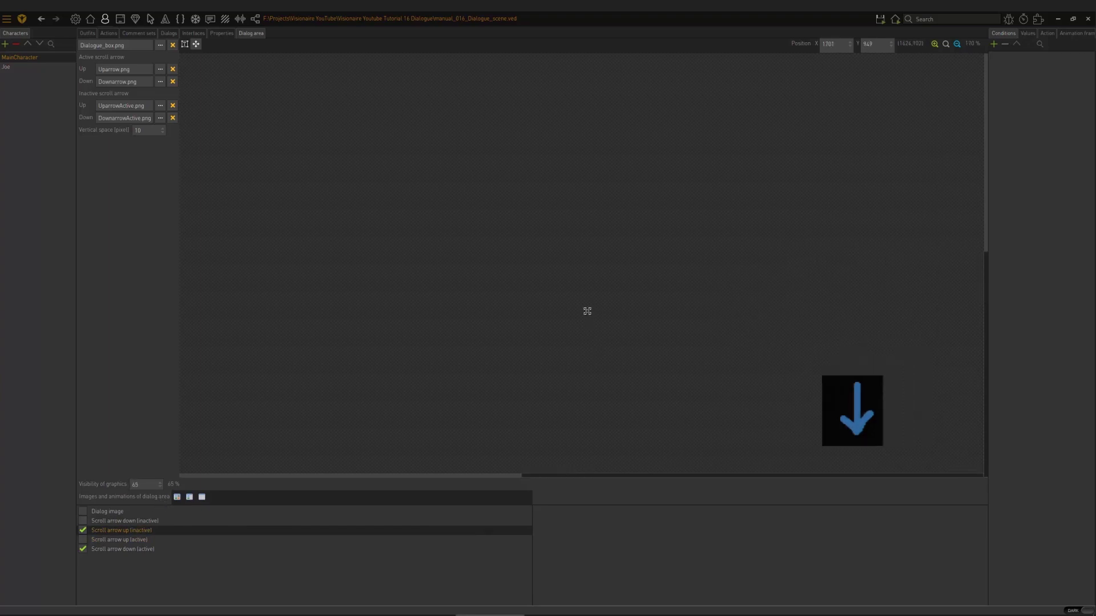
pyautogui.click(83, 512)
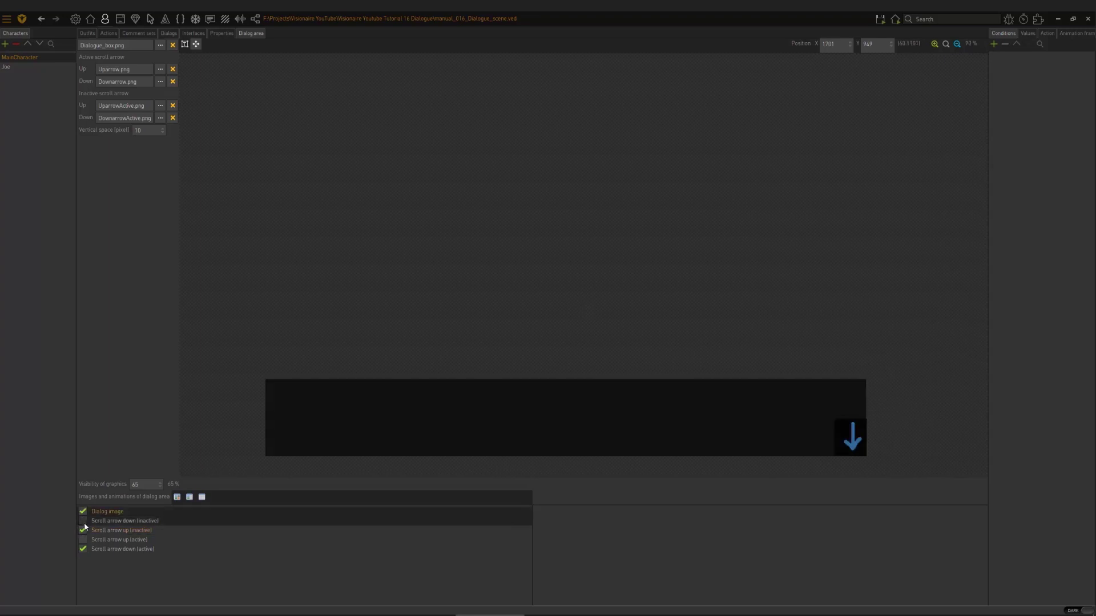
pyautogui.click(83, 521)
pyautogui.click(83, 539)
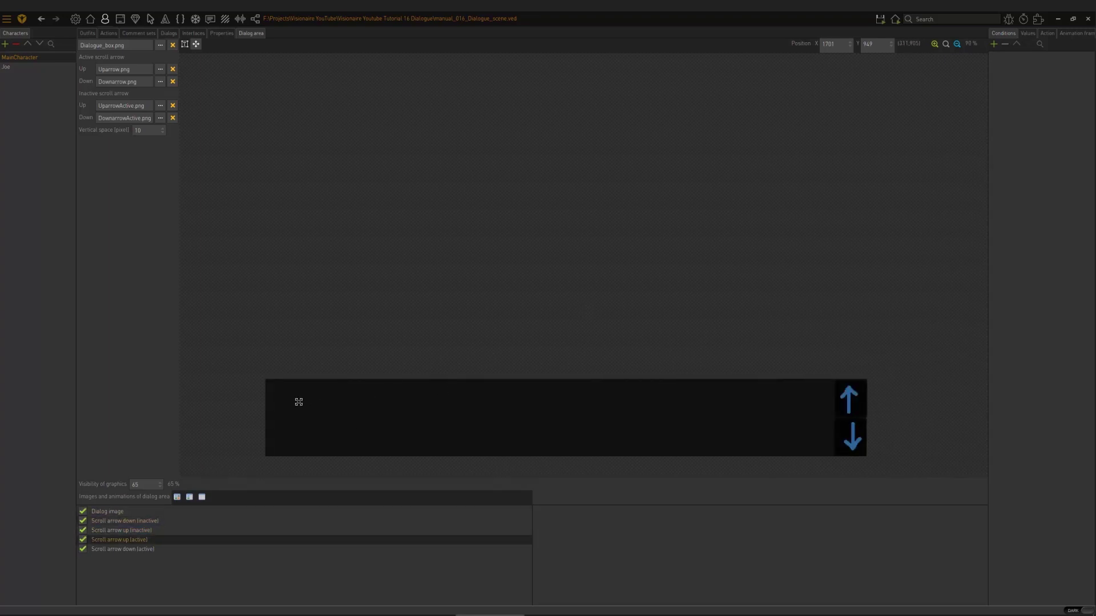
pyautogui.click(143, 512)
pyautogui.moveTo(162, 489); pyautogui.dragTo(340, 397)
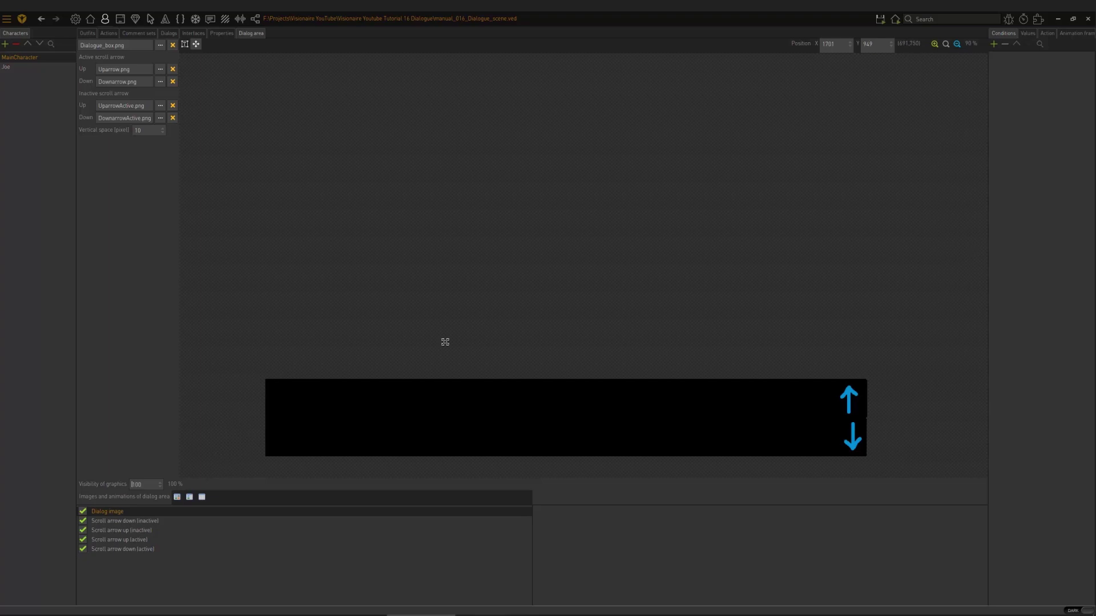
# Duplicate JoeFont as 'Active Dialogue' and set its colour to white.
pyautogui.hotkey('alt', 'Tab')
pyautogui.click(165, 20)
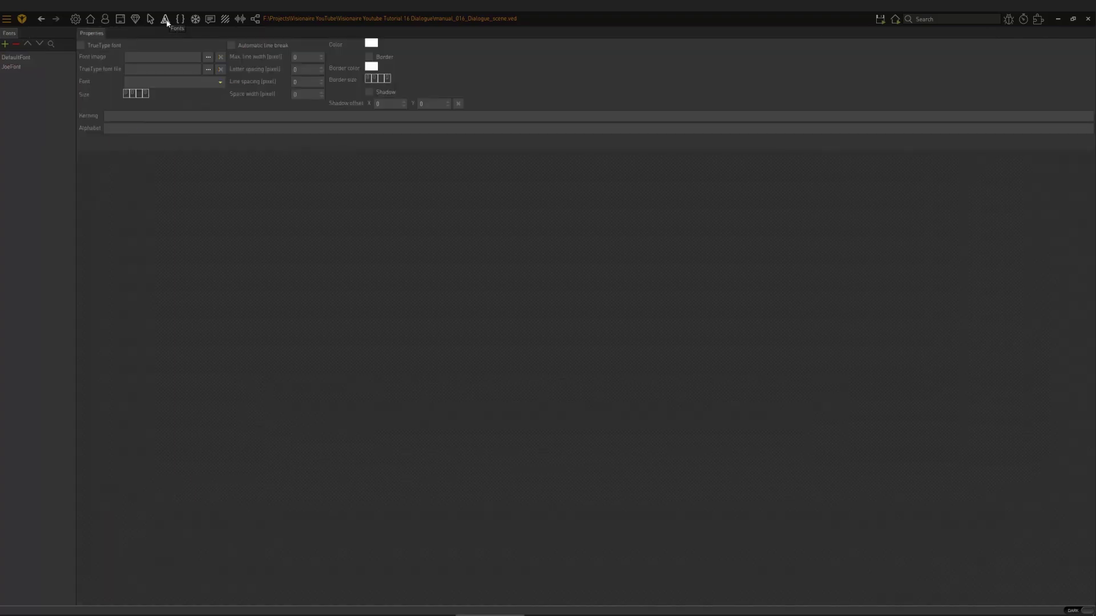
pyautogui.click(38, 69)
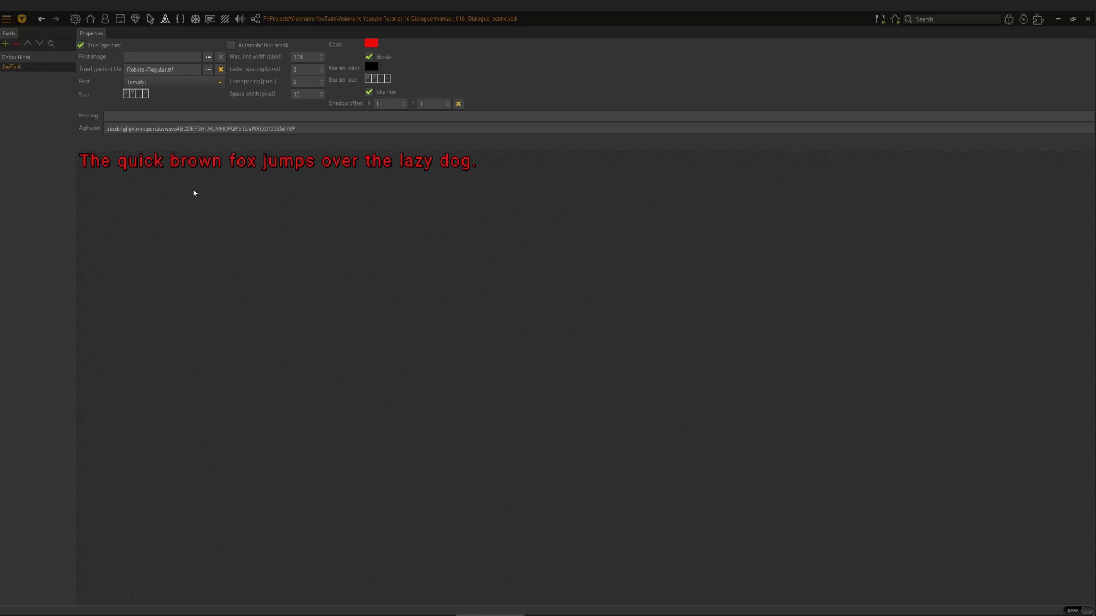
pyautogui.rightClick(17, 70)
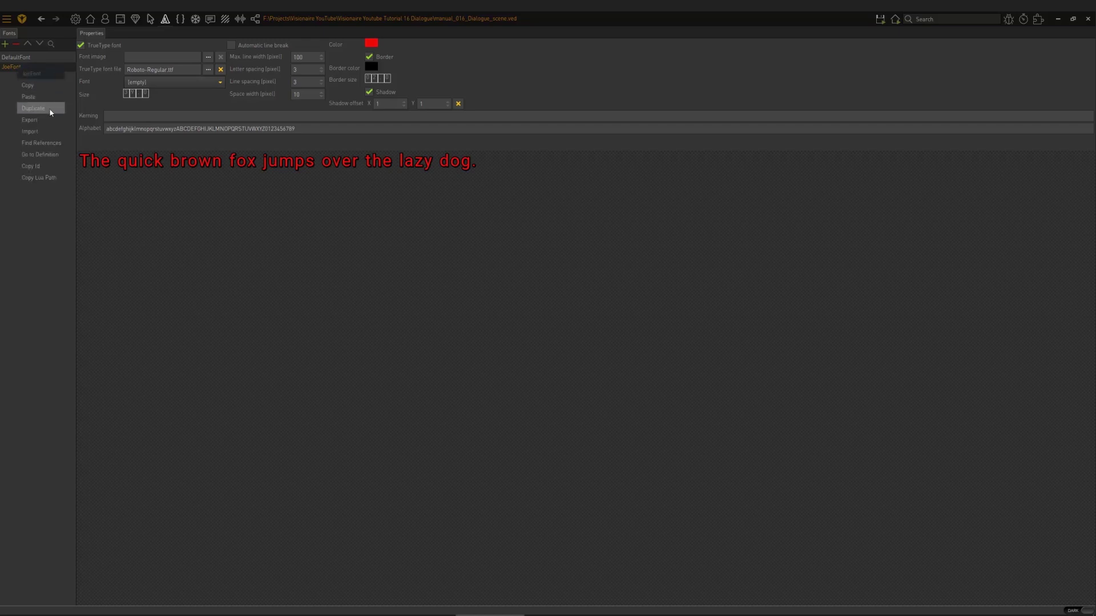
pyautogui.click(50, 108)
pyautogui.click(23, 77)
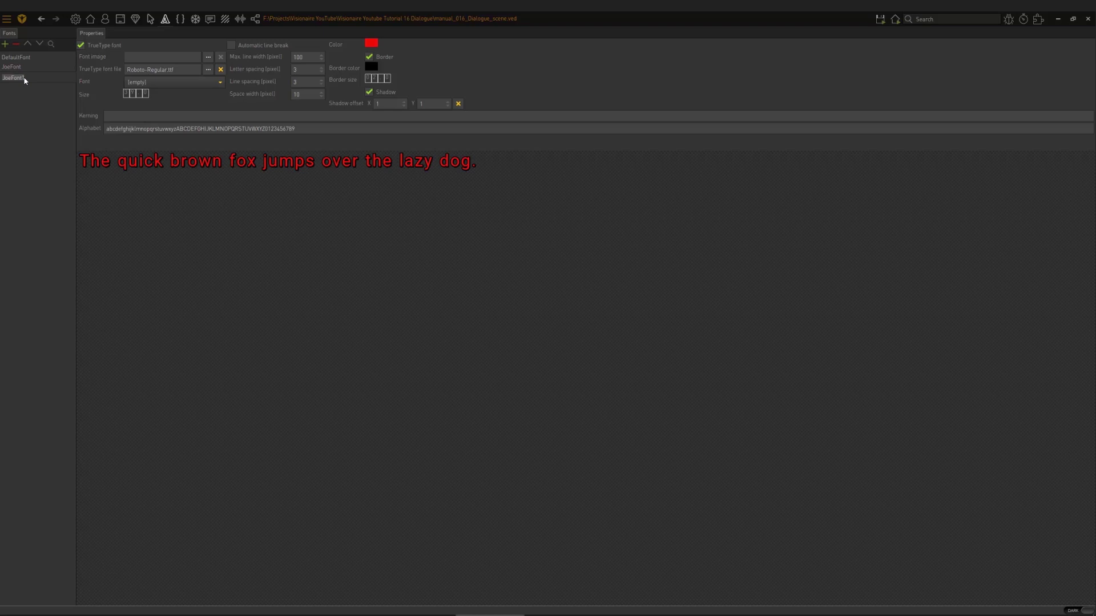
pyautogui.write('Active Dialogue')
pyautogui.press('Return')
pyautogui.click(371, 44)
pyautogui.moveTo(423, 120); pyautogui.dragTo(341, 32)
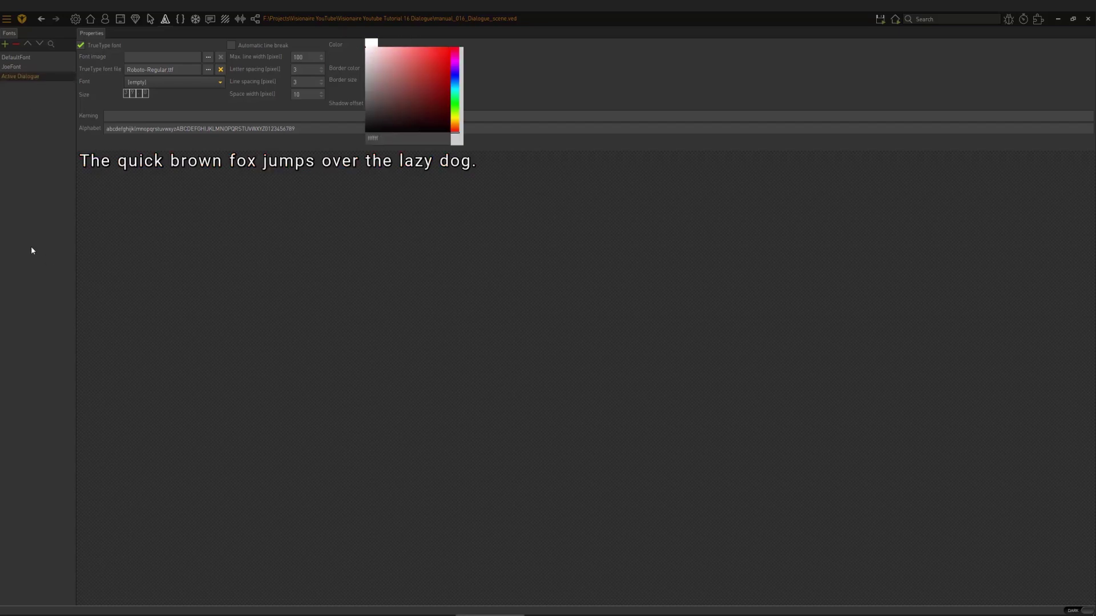
pyautogui.click(23, 77)
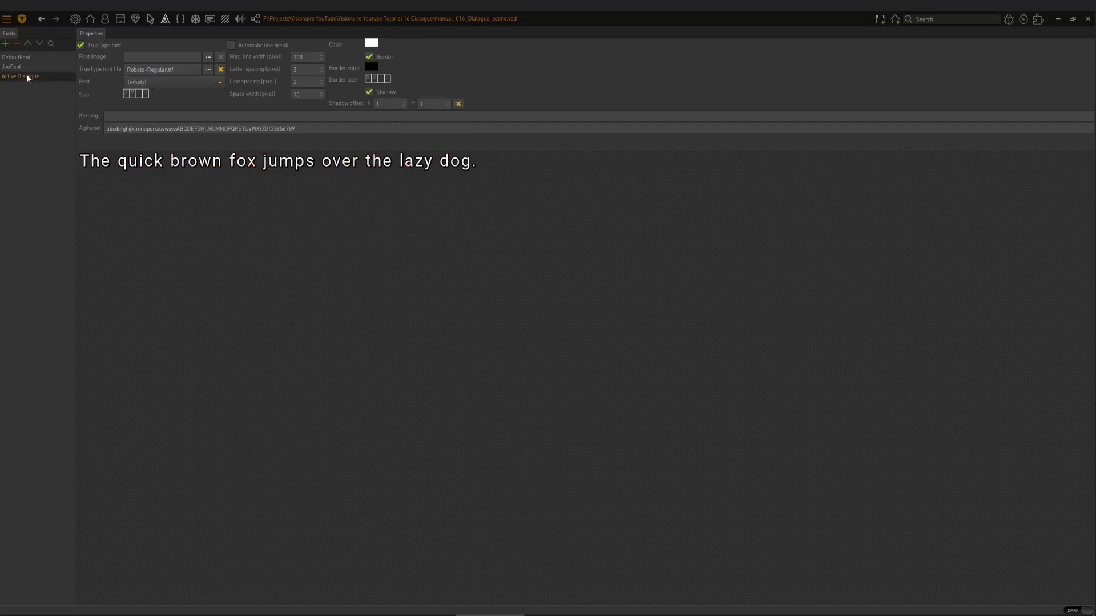
# Duplicate Active Dialogue and name the copy 'Inactive Dialogue'.
pyautogui.rightClick(39, 78)
pyautogui.click(64, 115)
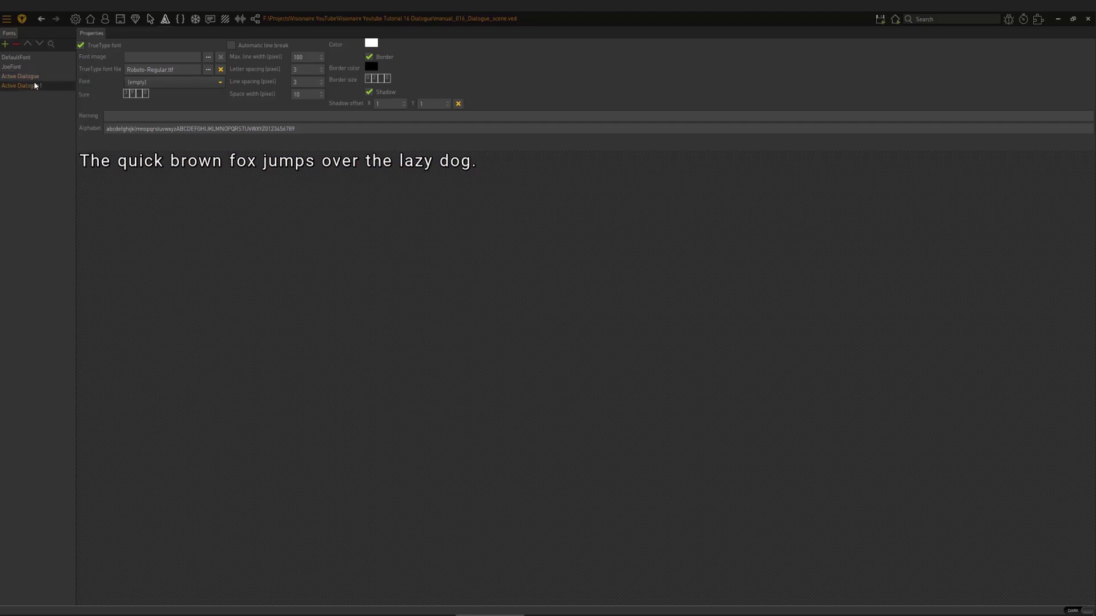
pyautogui.write('Inactive Dialogue')
pyautogui.press('Return')
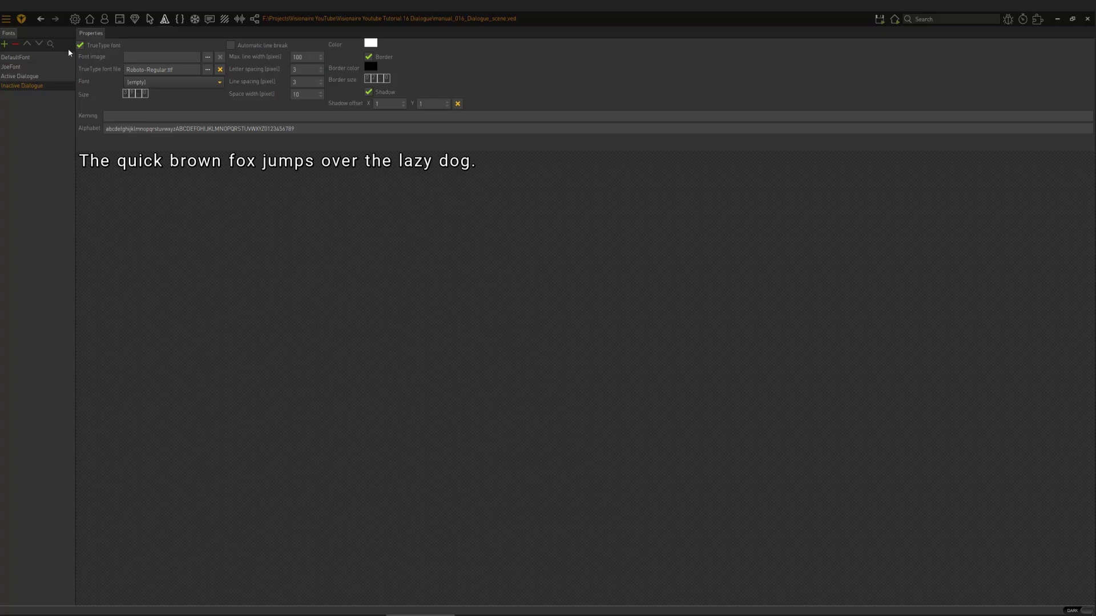
# Set MainCharacter's inactive dialog selection font to Inactive Dialogue and the active one to Active Dialogue.
pyautogui.click(105, 19)
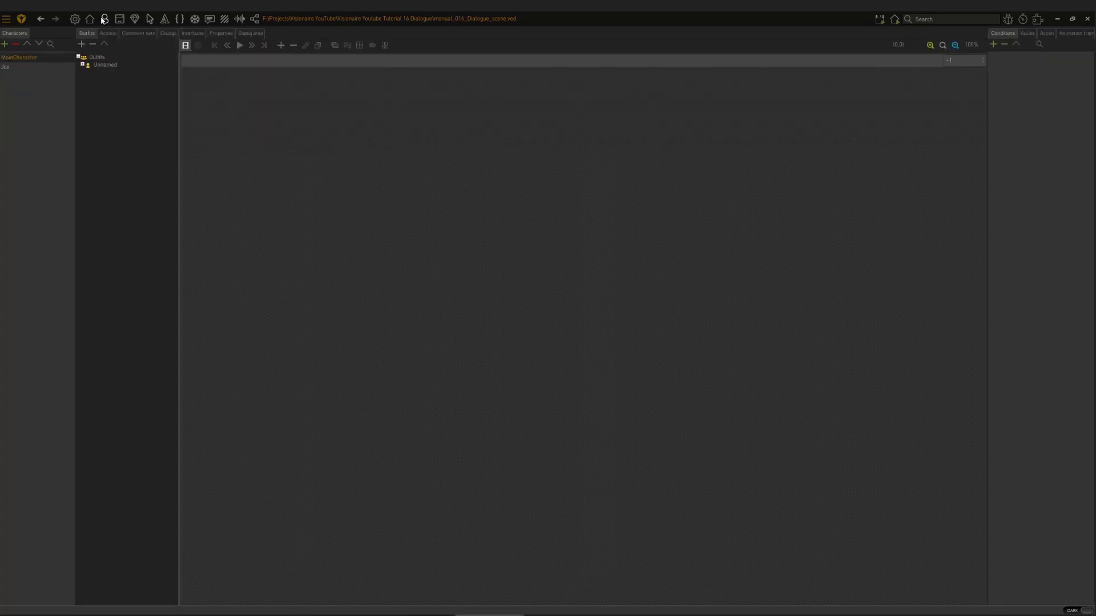
pyautogui.click(220, 34)
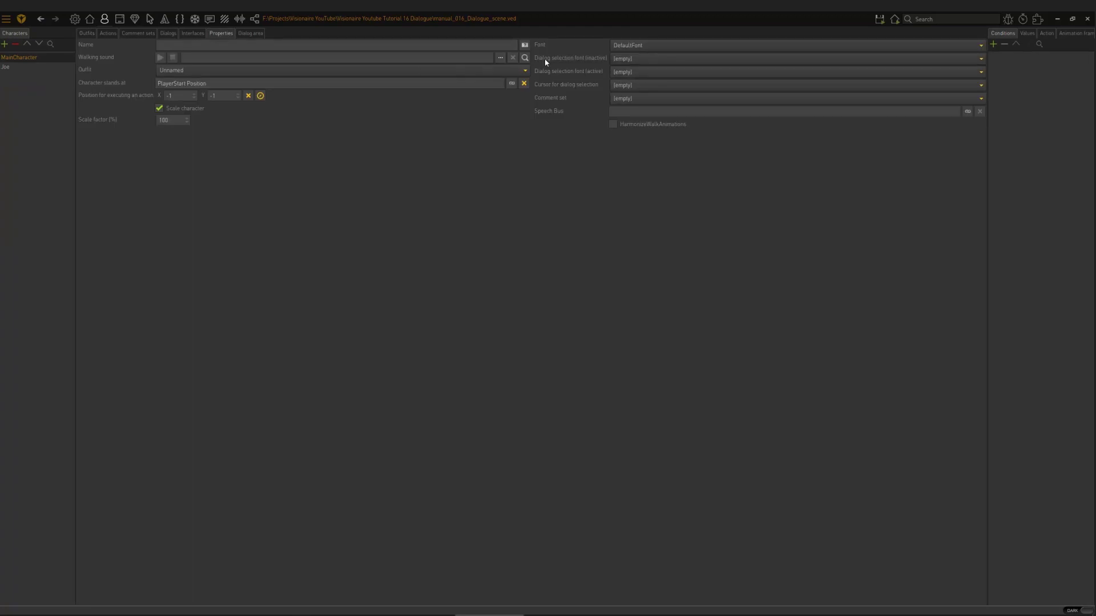
pyautogui.click(641, 58)
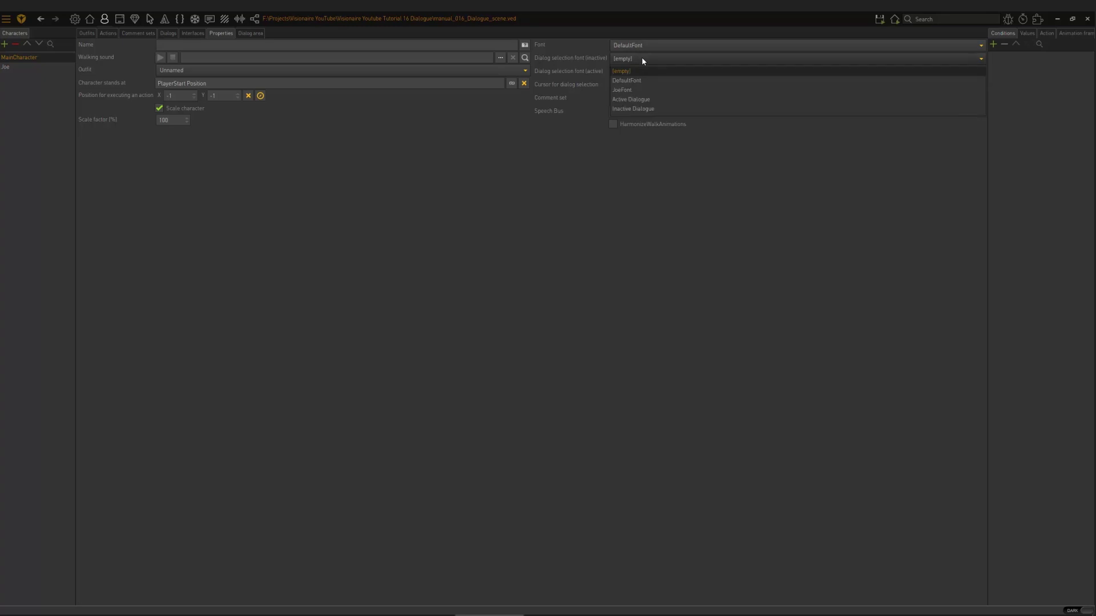
pyautogui.click(636, 108)
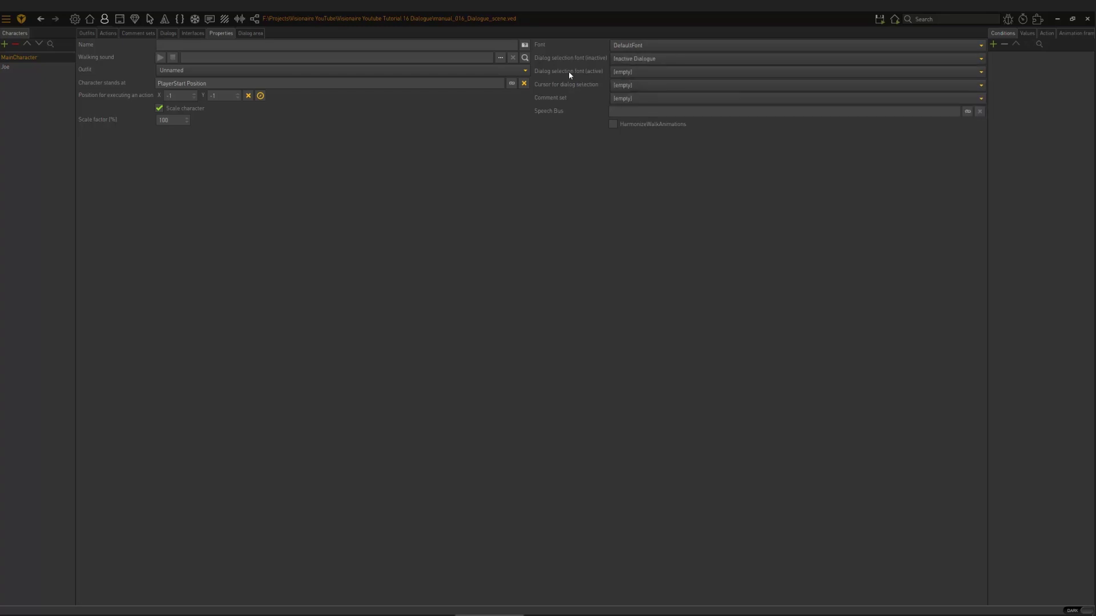
pyautogui.click(633, 71)
pyautogui.click(632, 115)
# Add a new dialog to Joe's Dialogs list and name it 'Introduction'.
pyautogui.click(28, 68)
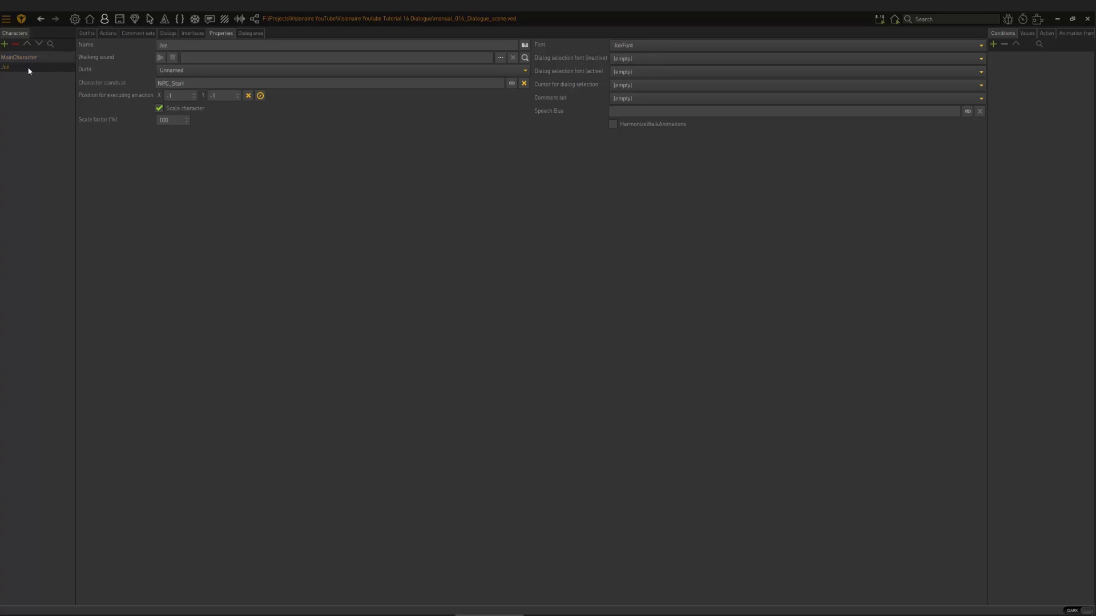
pyautogui.click(169, 34)
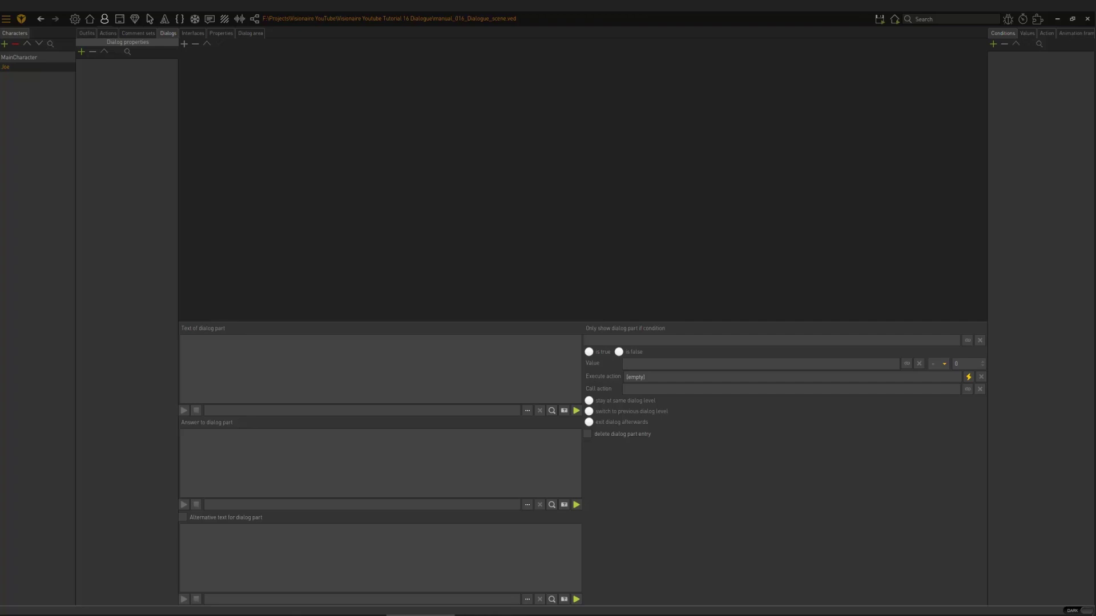
pyautogui.click(81, 52)
pyautogui.write('o')
pyautogui.write('iN')
pyautogui.write('troductio')
pyautogui.press('Return')
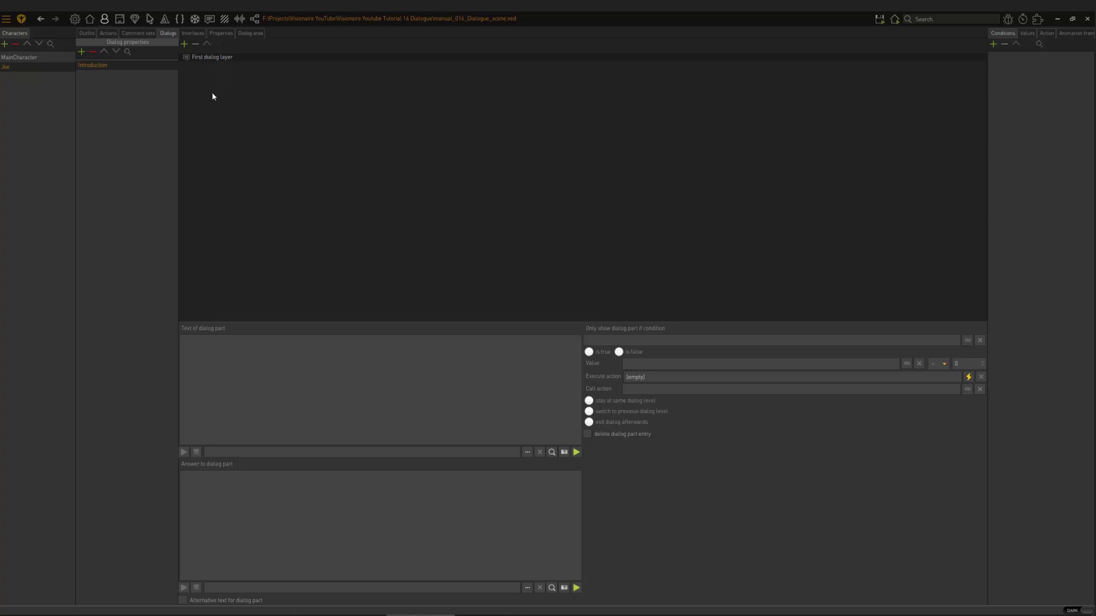
# Add a first dialog part to the layer, removing the extra test parts, and open part 1.
pyautogui.click(185, 45)
pyautogui.click(228, 65)
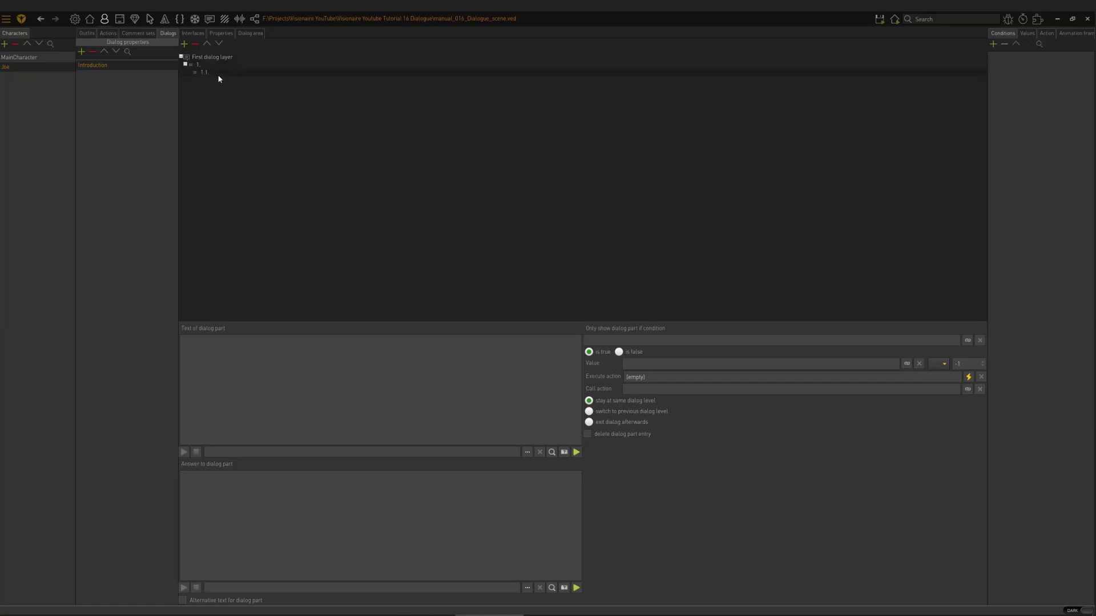
pyautogui.click(195, 44)
pyautogui.click(184, 43)
pyautogui.click(195, 44)
pyautogui.click(195, 44)
pyautogui.click(219, 66)
# Enter 'Who are you?' answered 'I am Joe!' with alternative text 'Hey guy, who are you?'.
pyautogui.write('are you?')
pyautogui.write('m Joe!')
pyautogui.click(184, 601)
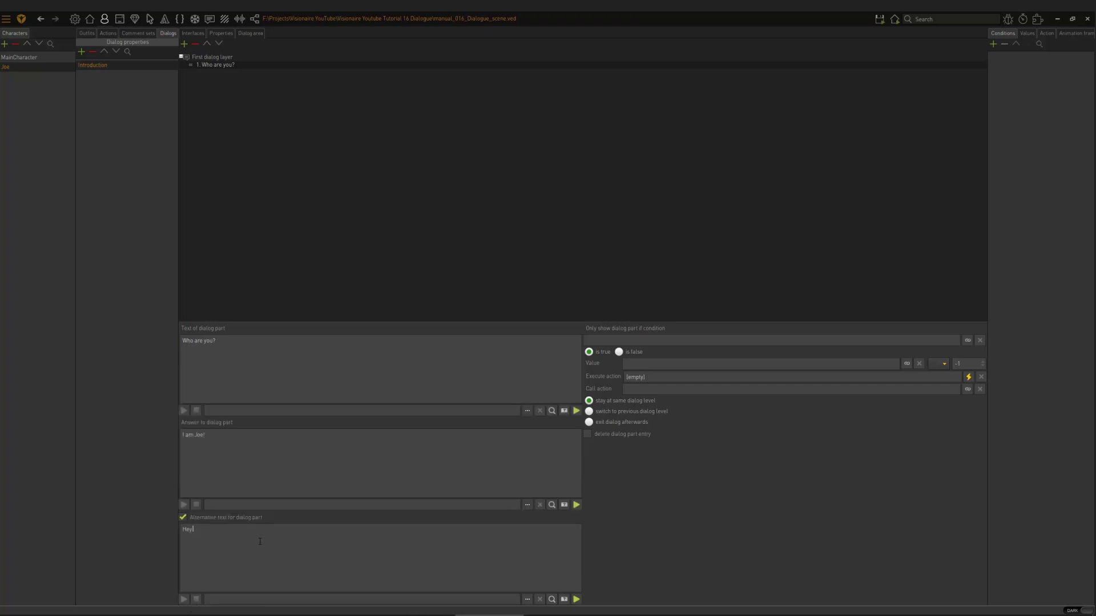
pyautogui.write('Hey guy, what')
pyautogui.write('re you?')
pyautogui.moveTo(244, 341); pyautogui.dragTo(182, 341)
pyautogui.moveTo(237, 529); pyautogui.dragTo(186, 530)
# Make 'Who are you?' return to the previous level and add test sub-part 'Tell me about yourself'.
pyautogui.click(654, 415)
pyautogui.click(184, 43)
pyautogui.click(204, 72)
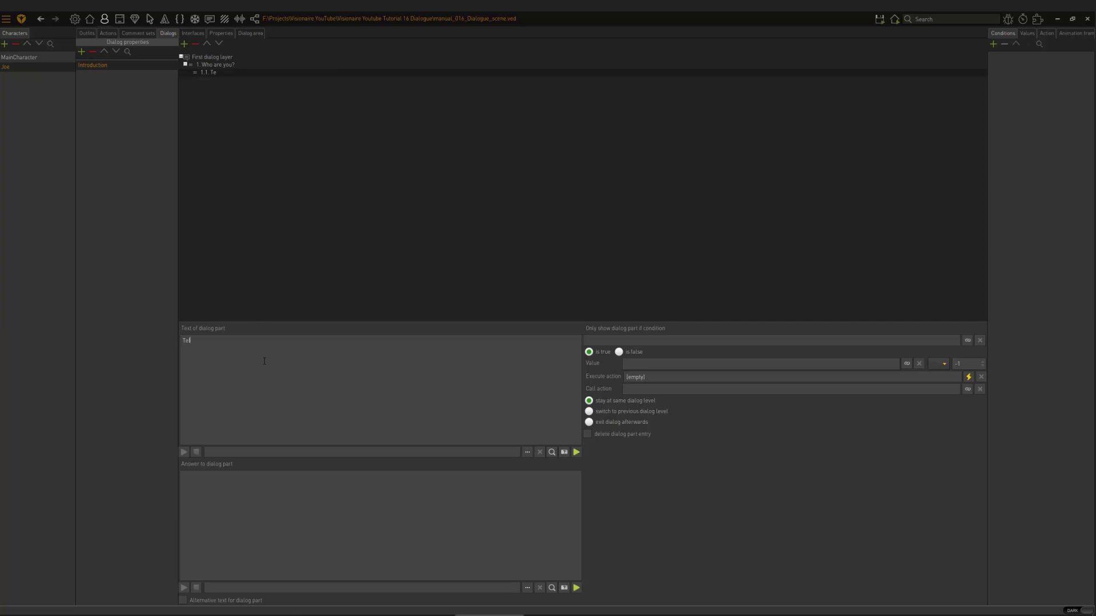
pyautogui.write('Tell me about yours')
pyautogui.write('thing to say')
pyautogui.click(631, 415)
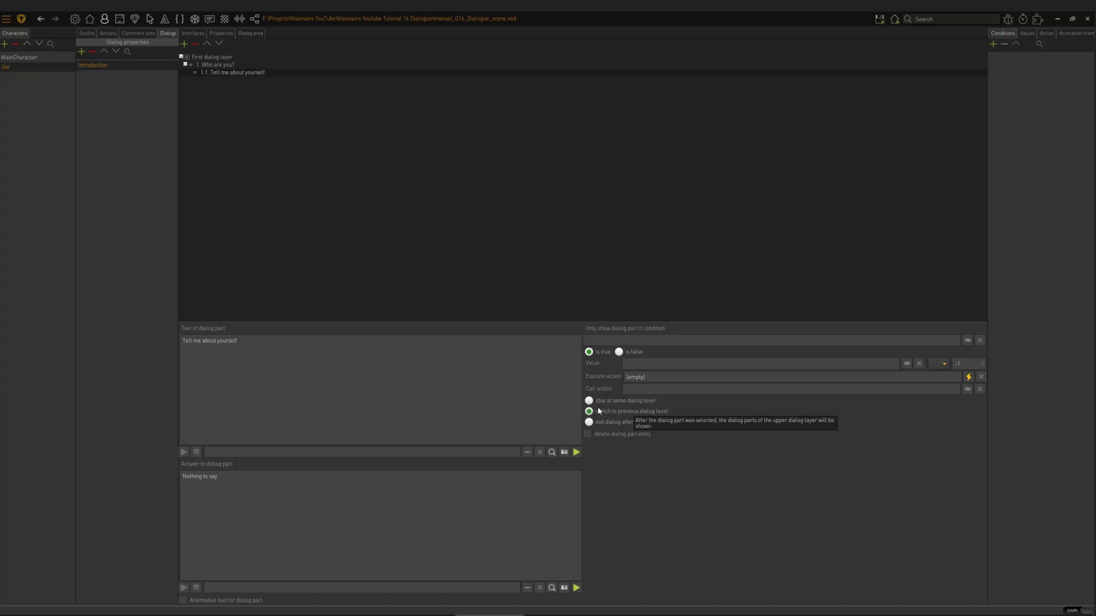
# Compare the two parts, then delete the 'Tell me about yourself' sub-part.
pyautogui.click(223, 66)
pyautogui.click(218, 74)
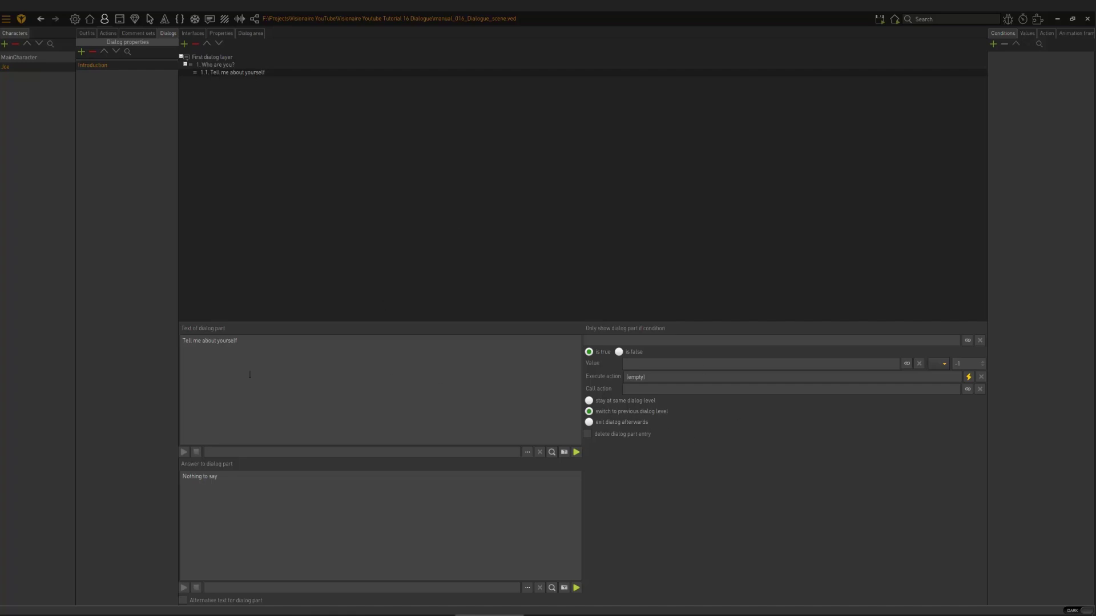
pyautogui.click(213, 64)
pyautogui.click(221, 71)
pyautogui.press('Up')
pyautogui.click(238, 73)
pyautogui.click(195, 44)
pyautogui.click(220, 65)
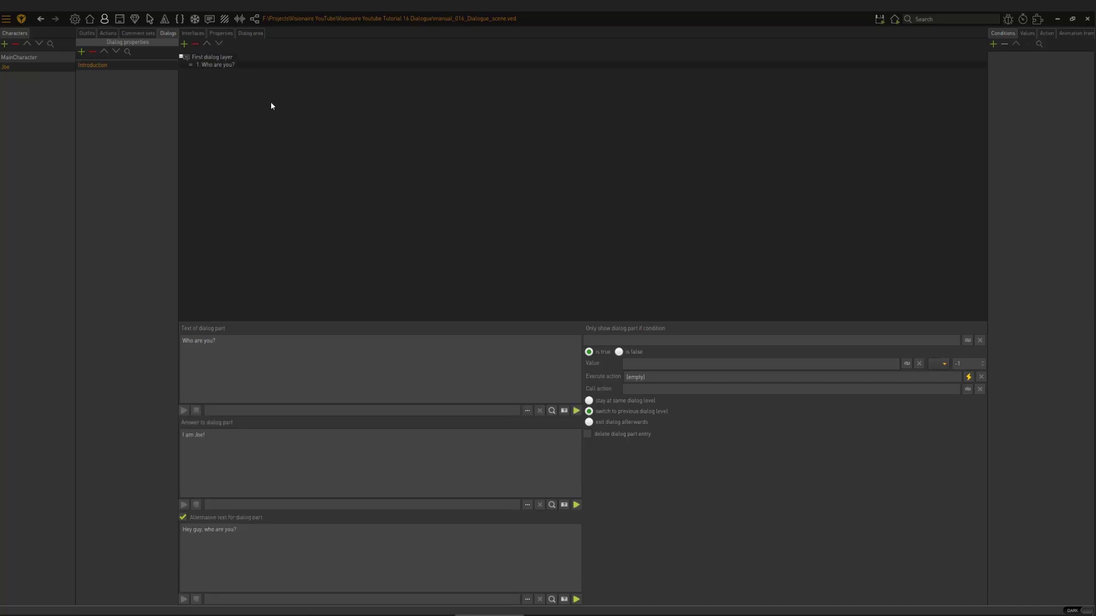
# Add a nested 1.1.1 sub-part under 'Who are you?', then remove the 1.1 branch.
pyautogui.click(208, 65)
pyautogui.click(205, 74)
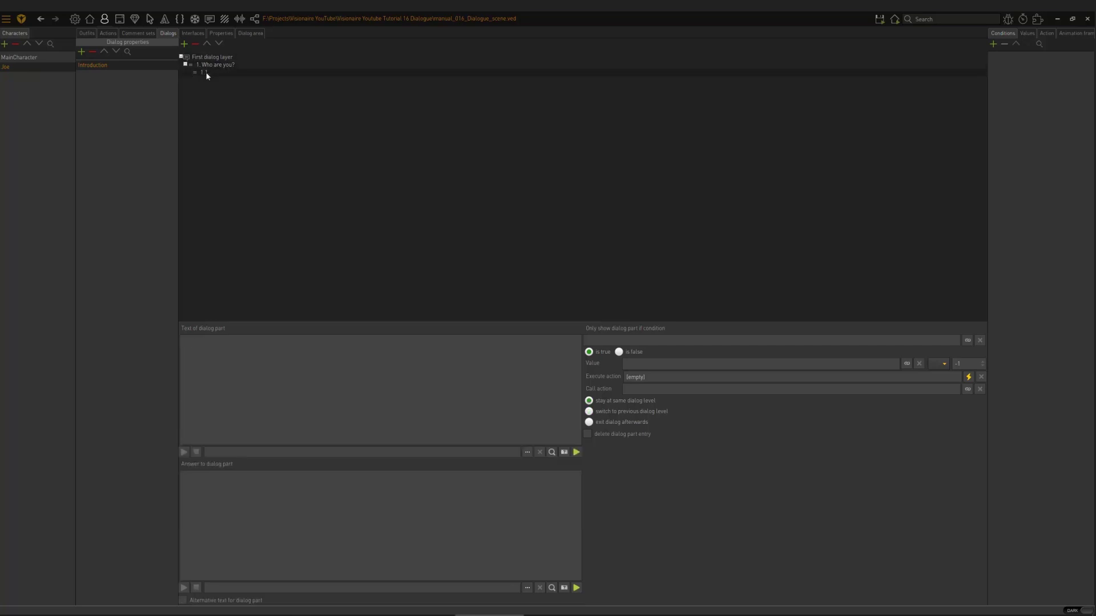
pyautogui.click(184, 43)
pyautogui.click(195, 44)
pyautogui.click(204, 65)
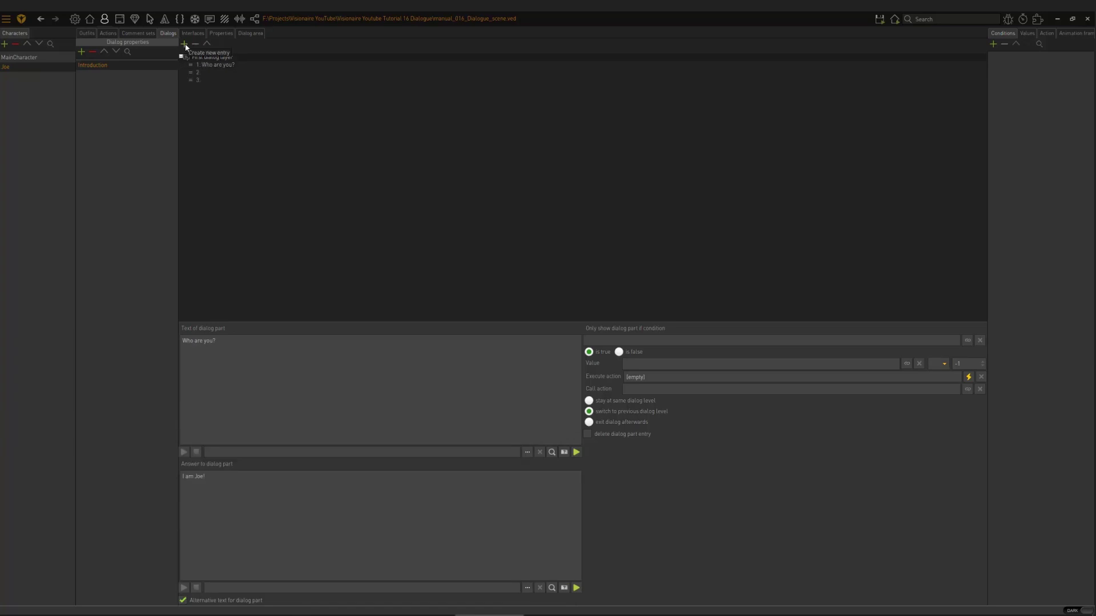
# Delete the empty entries 4, 3 and 2, then the 'Who are you?' part.
pyautogui.click(185, 45)
pyautogui.click(226, 73)
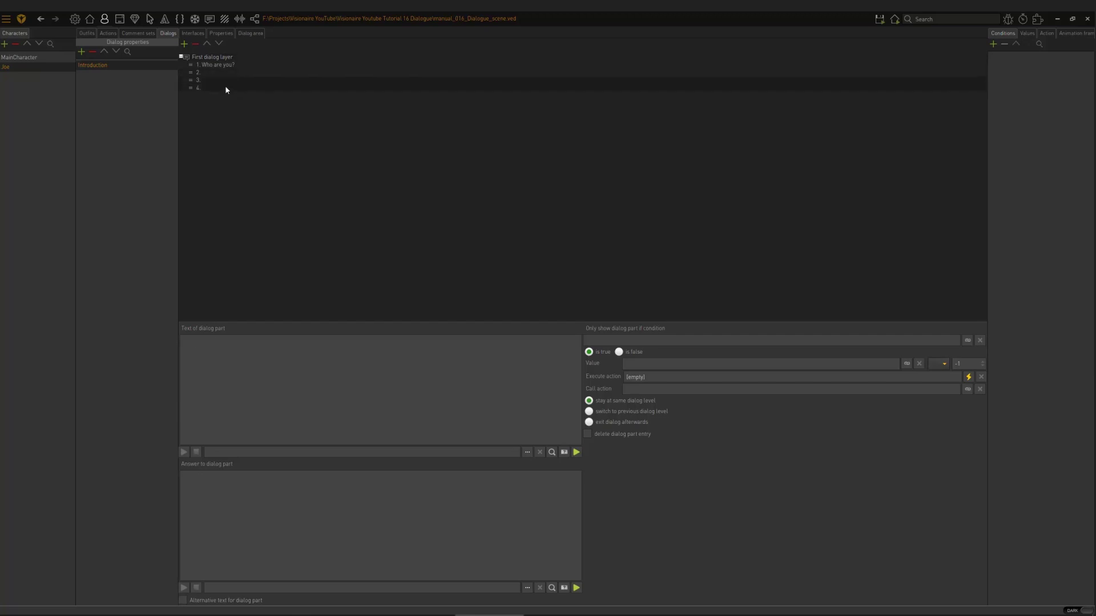
pyautogui.click(196, 44)
pyautogui.click(196, 44)
pyautogui.click(196, 44)
pyautogui.click(203, 66)
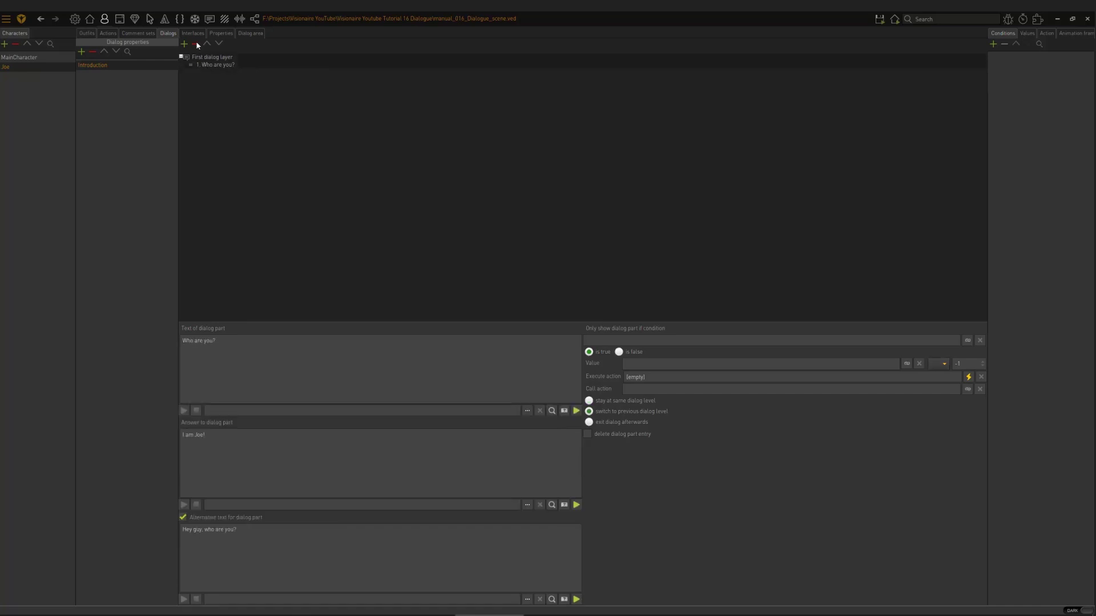
pyautogui.click(196, 44)
# Add part 'Tell me about yourself' to the first layer with Joe's answer 'Nothing to say really'.
pyautogui.click(206, 57)
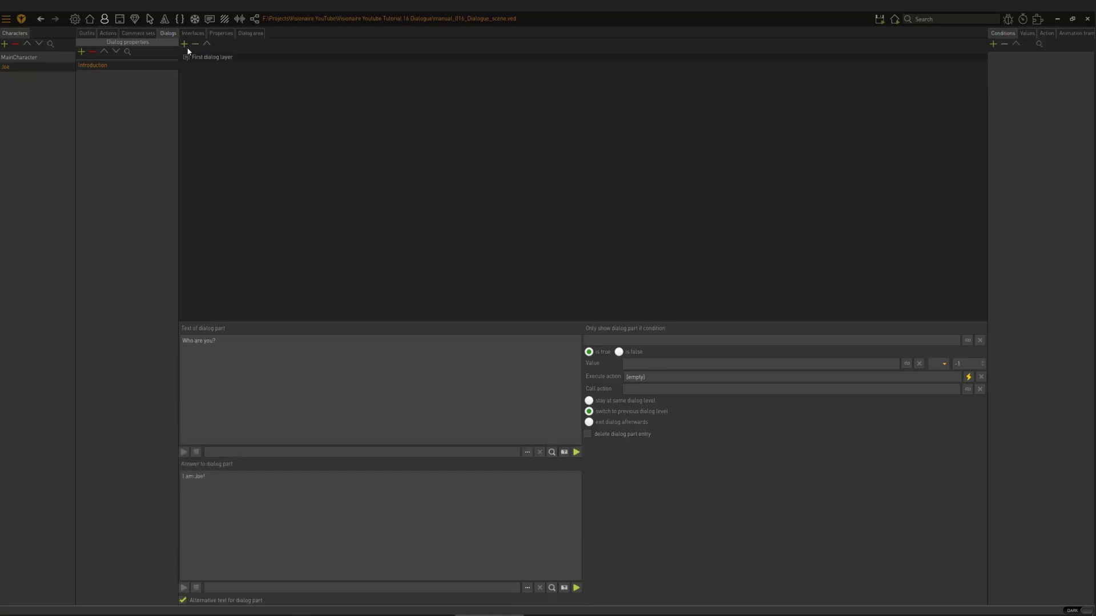
pyautogui.click(184, 44)
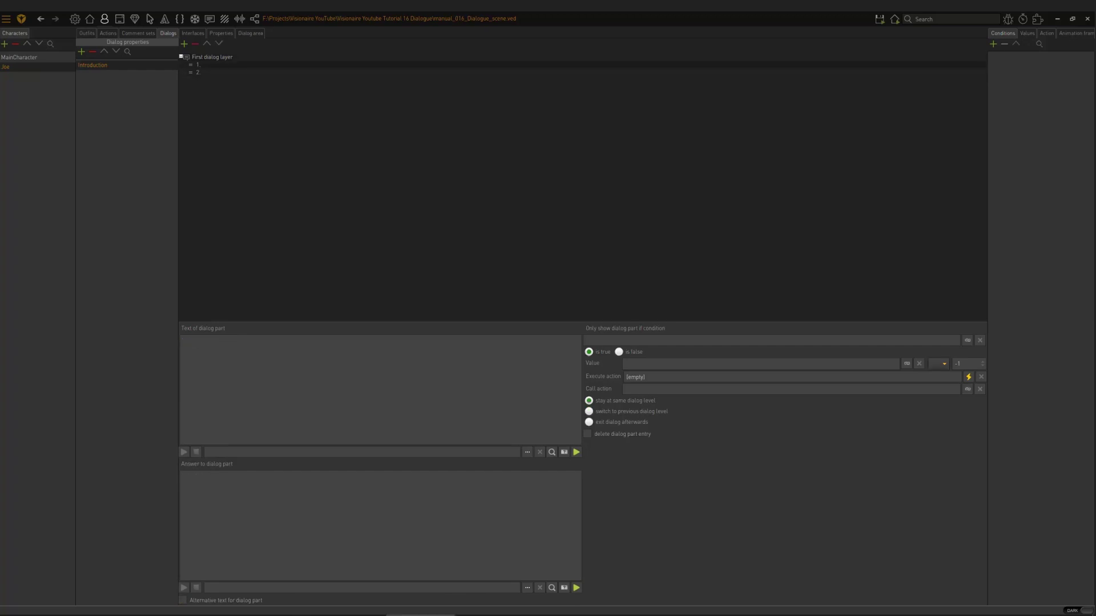
pyautogui.click(344, 366)
pyautogui.write('Tell me about yoru')
pyautogui.write('self')
pyautogui.click(301, 514)
pyautogui.write('Nothing to')
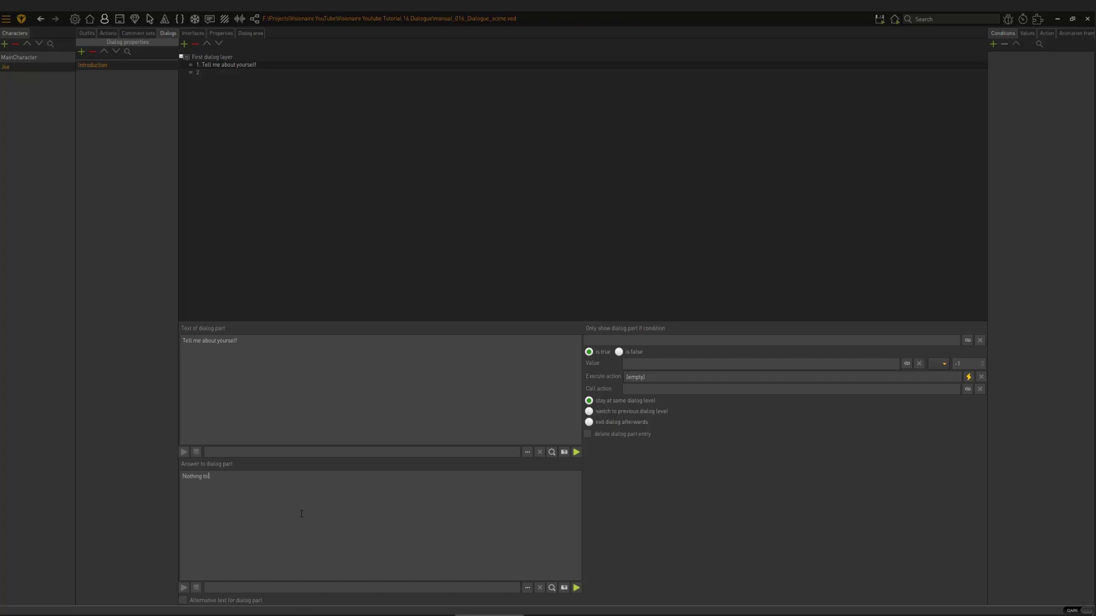
pyautogui.write(' say really')
# Add a 'Gotta go, bye' option that exits the dialog, and delete part 1 after selection.
pyautogui.click(206, 73)
pyautogui.write('go,')
pyautogui.write('Ok, bye!')
pyautogui.click(629, 423)
pyautogui.click(261, 65)
pyautogui.click(603, 436)
# Add a 'Use' executed action to Joe with a Start dialog action part set to Introduction.
pyautogui.click(104, 34)
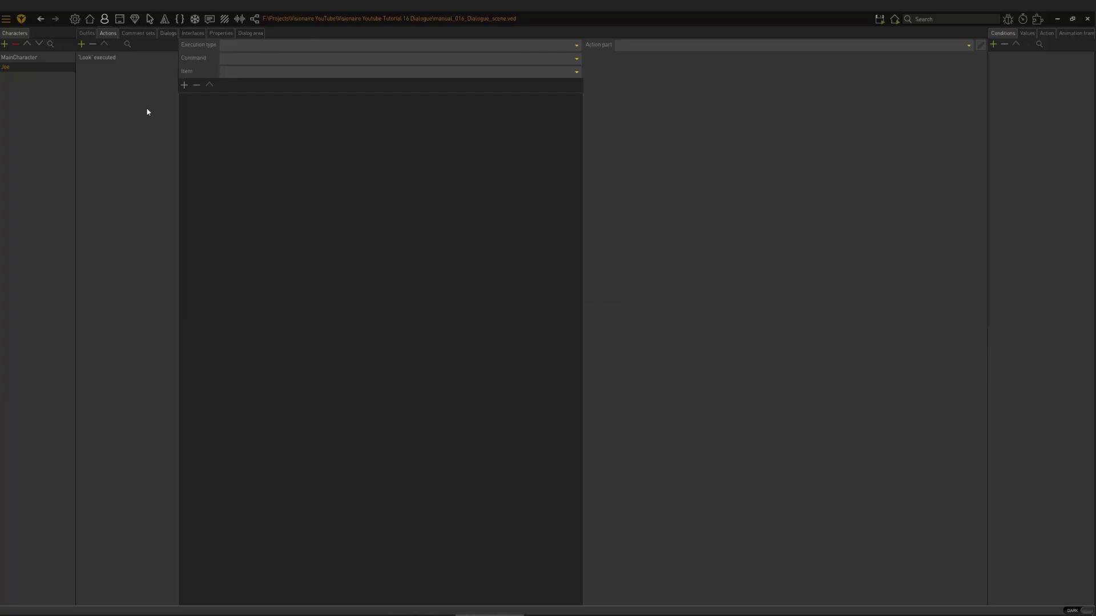
pyautogui.click(81, 45)
pyautogui.click(313, 60)
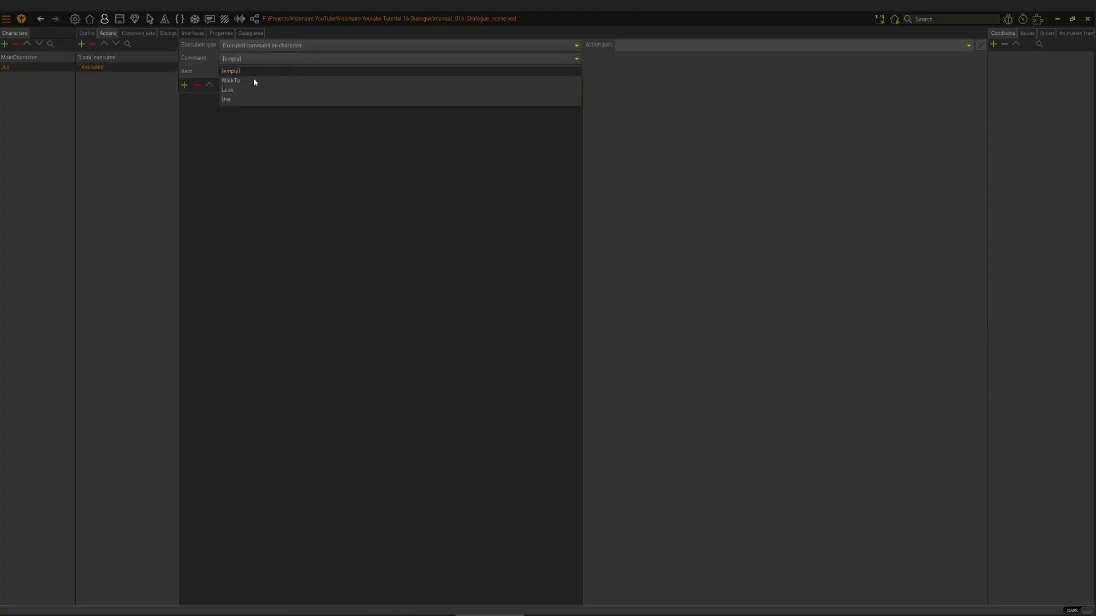
pyautogui.click(230, 100)
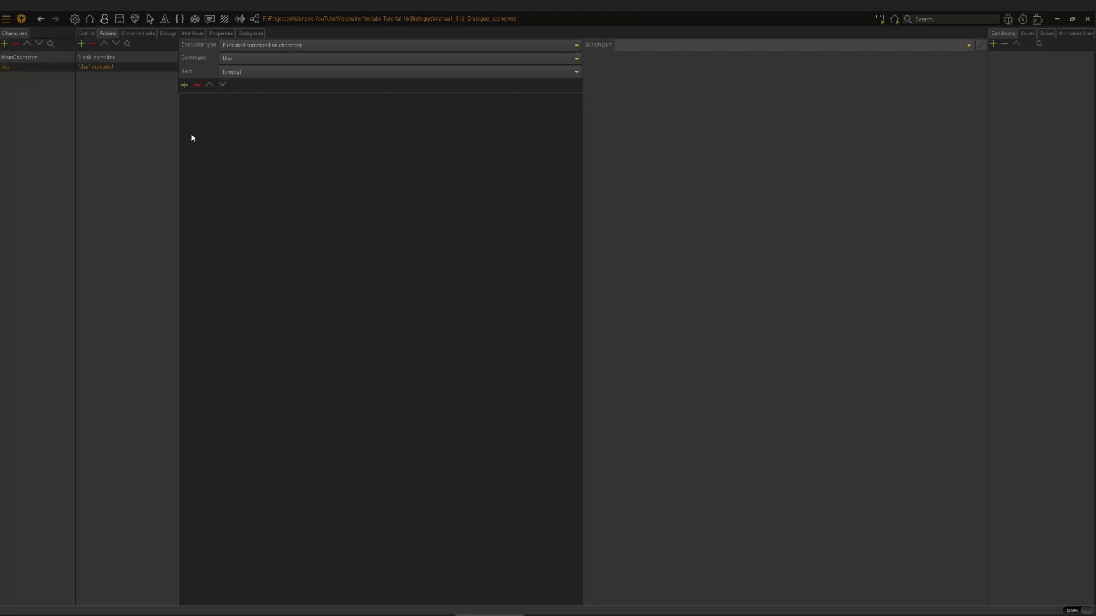
pyautogui.click(183, 85)
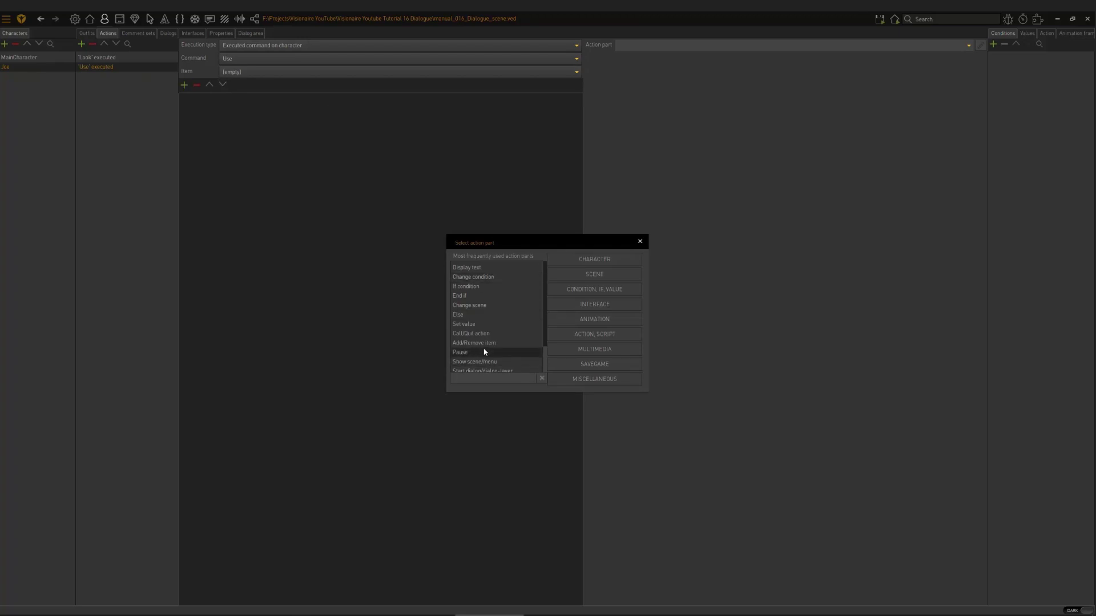
pyautogui.write('dia')
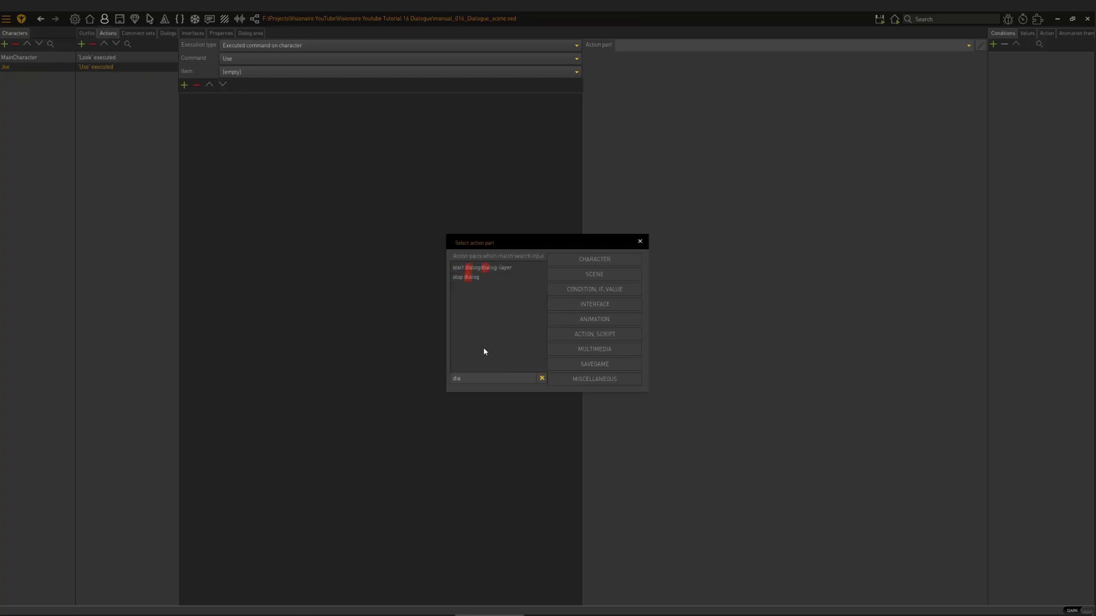
pyautogui.doubleClick(509, 274)
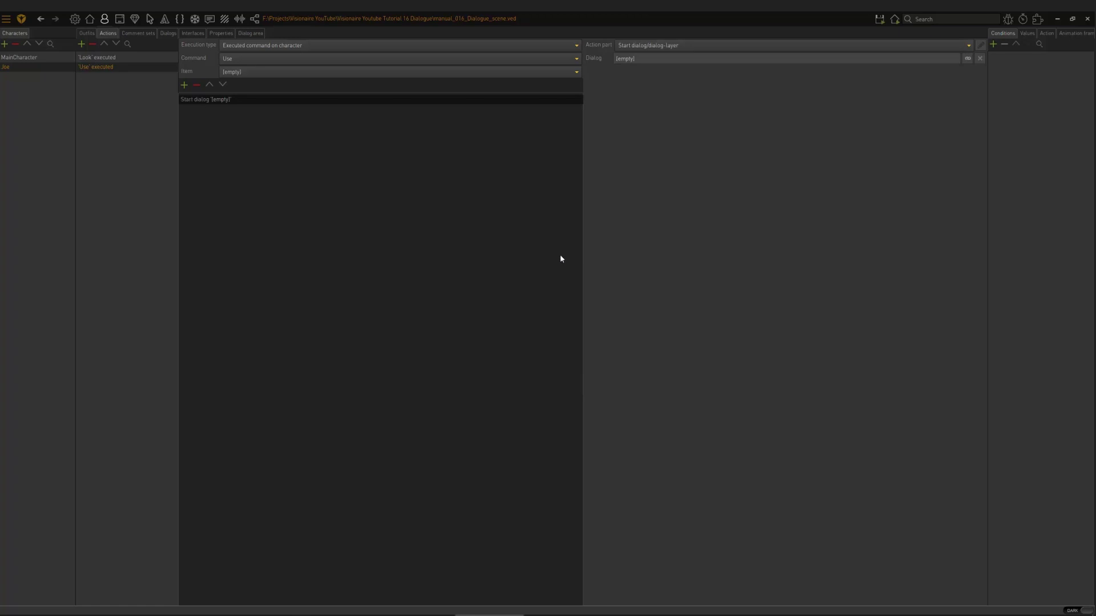
pyautogui.click(968, 58)
pyautogui.doubleClick(597, 112)
pyautogui.click(269, 191)
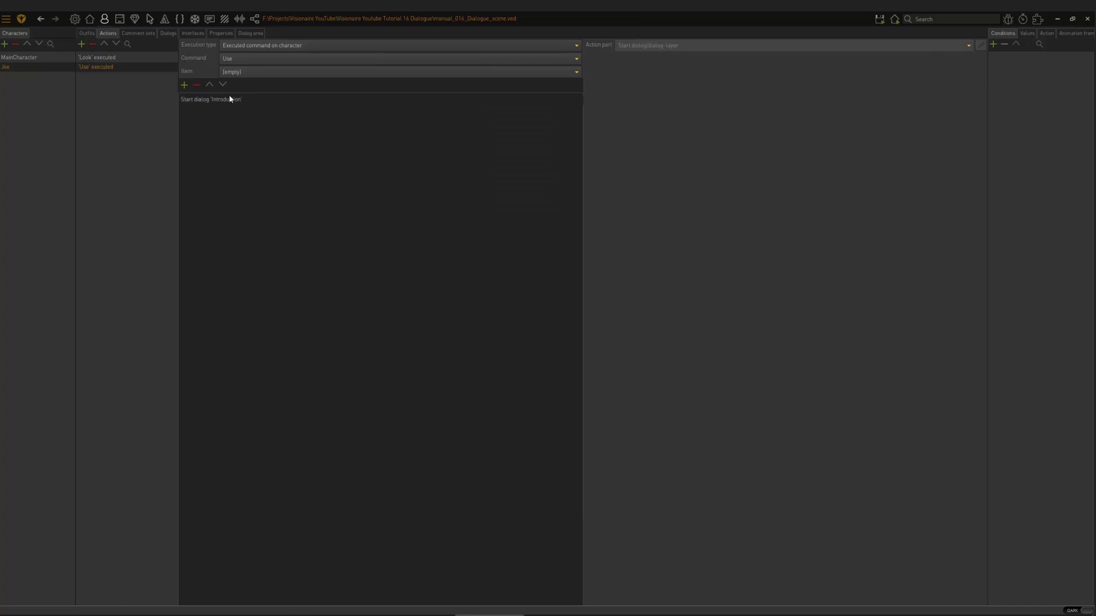
# Save and run the game, use Joe to check the Introduction dialog choices, then close the game.
pyautogui.click(880, 19)
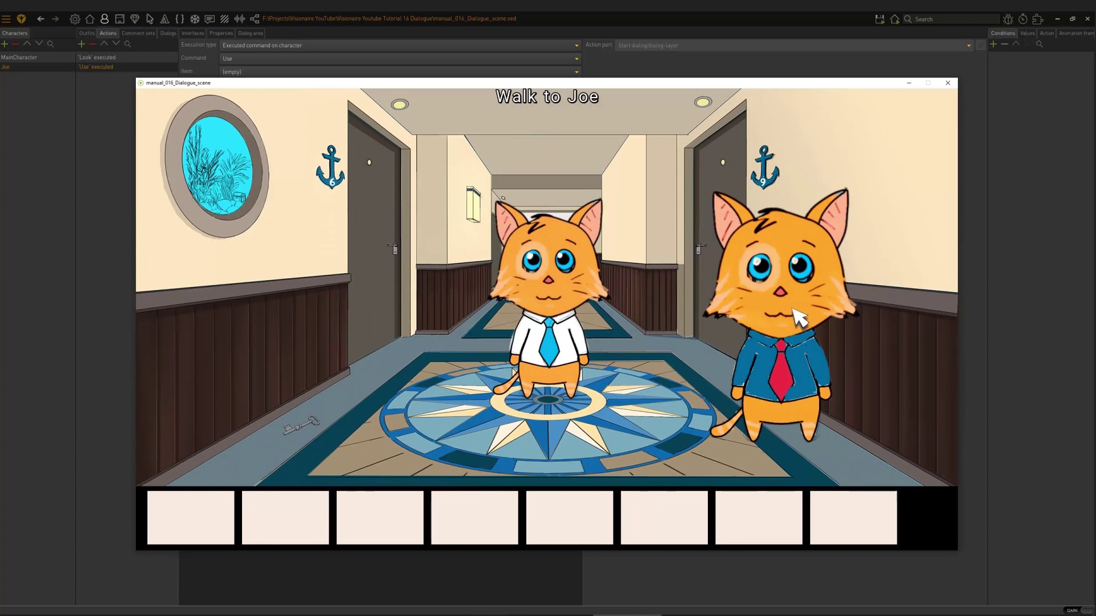
pyautogui.rightClick(783, 313)
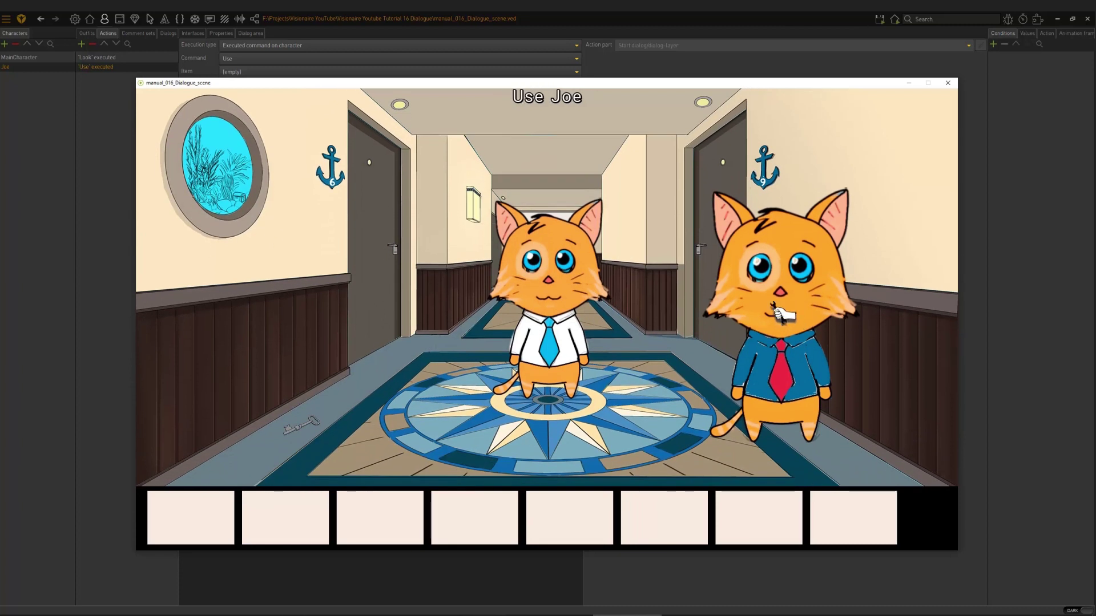
pyautogui.click(783, 314)
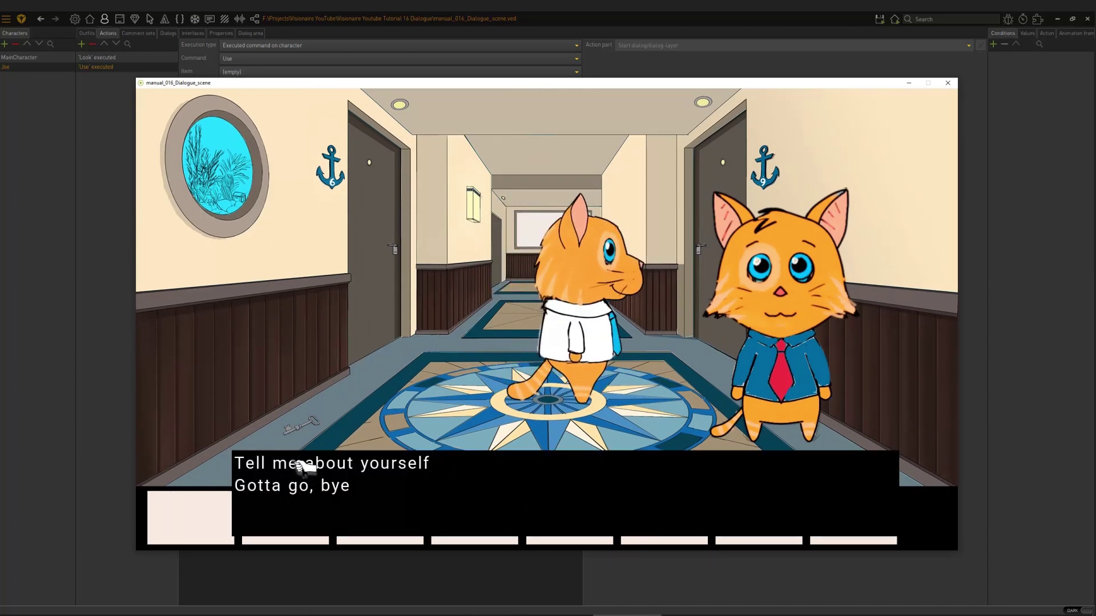
pyautogui.click(948, 82)
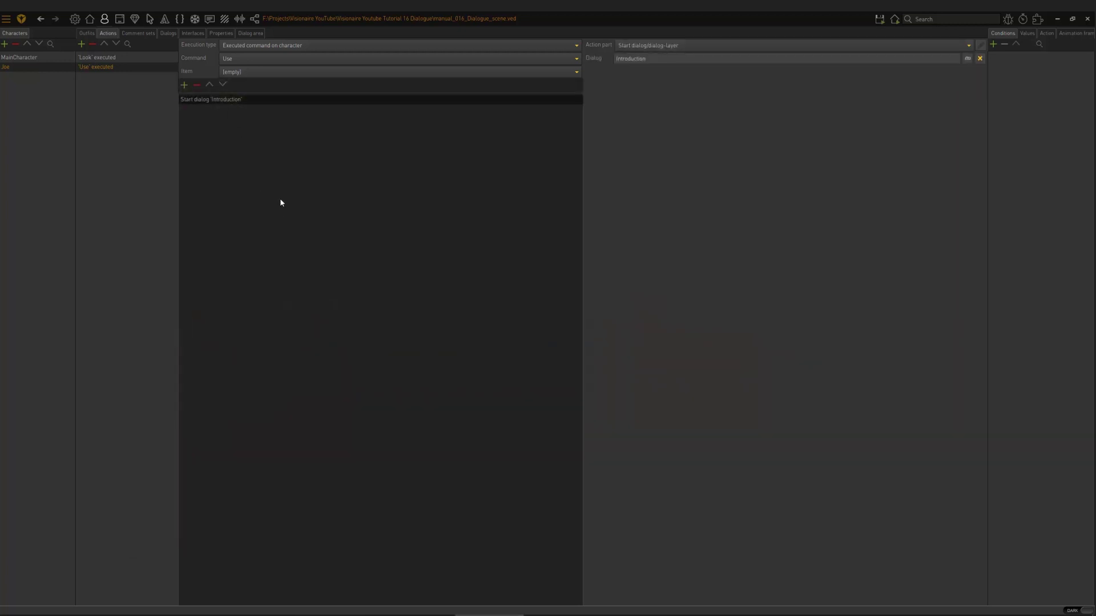
# Add a Display text line above the dialog start with the greeting 'Hi, what's up with you?'.
pyautogui.click(188, 90)
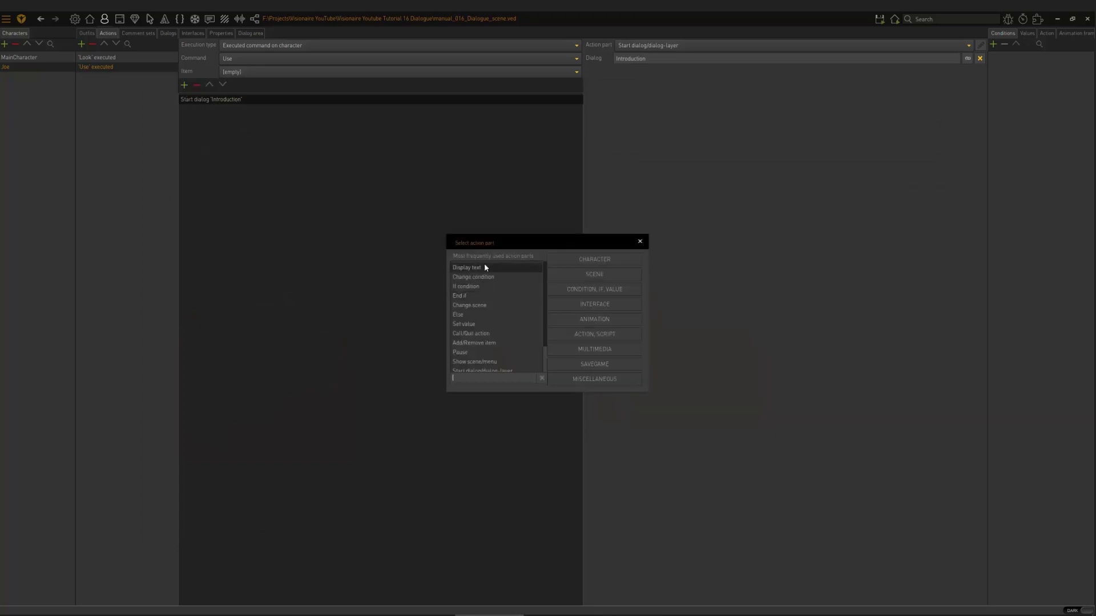
pyautogui.click(467, 267)
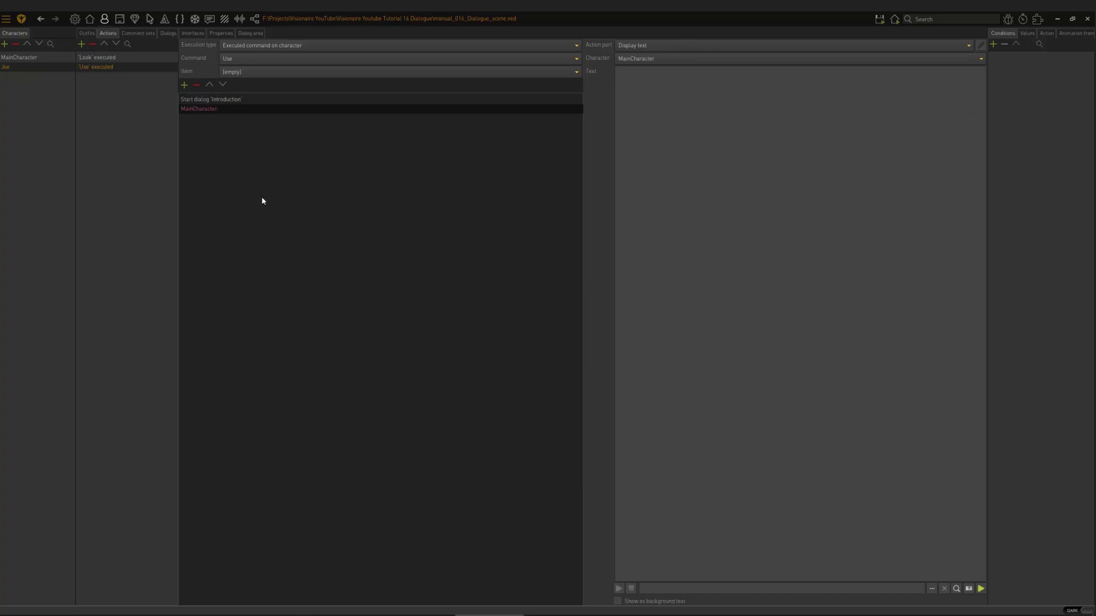
pyautogui.click(209, 86)
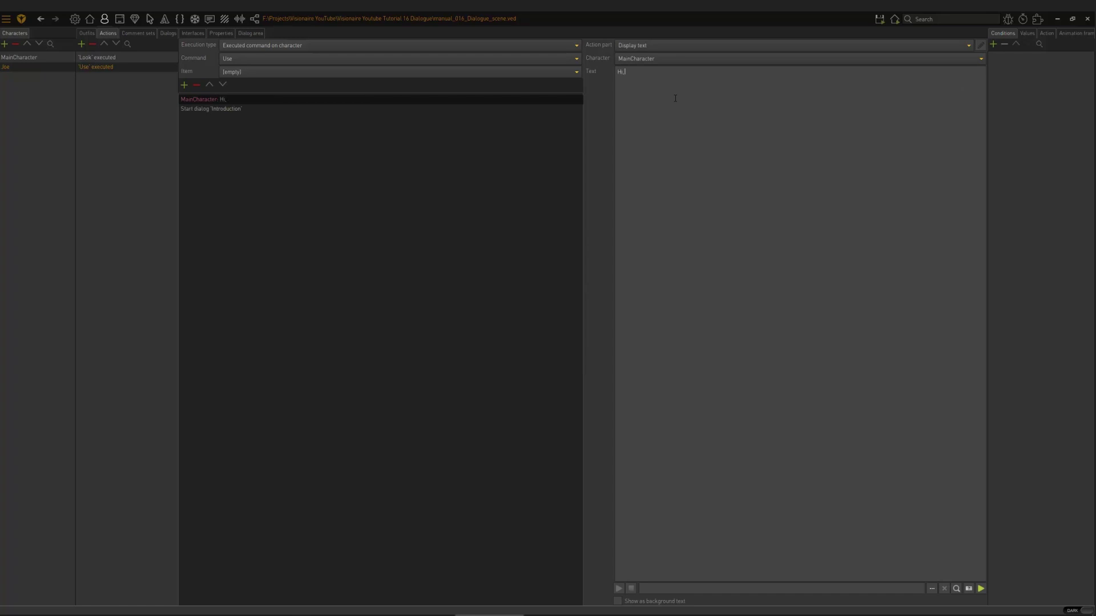
pyautogui.write('up')
pyautogui.write(' with yuou')
pyautogui.write('ouy')
pyautogui.click(256, 159)
# Duplicate the greeting, make Joe the speaker and change its text to 'Nothing much'.
pyautogui.click(253, 101)
pyautogui.rightClick(253, 102)
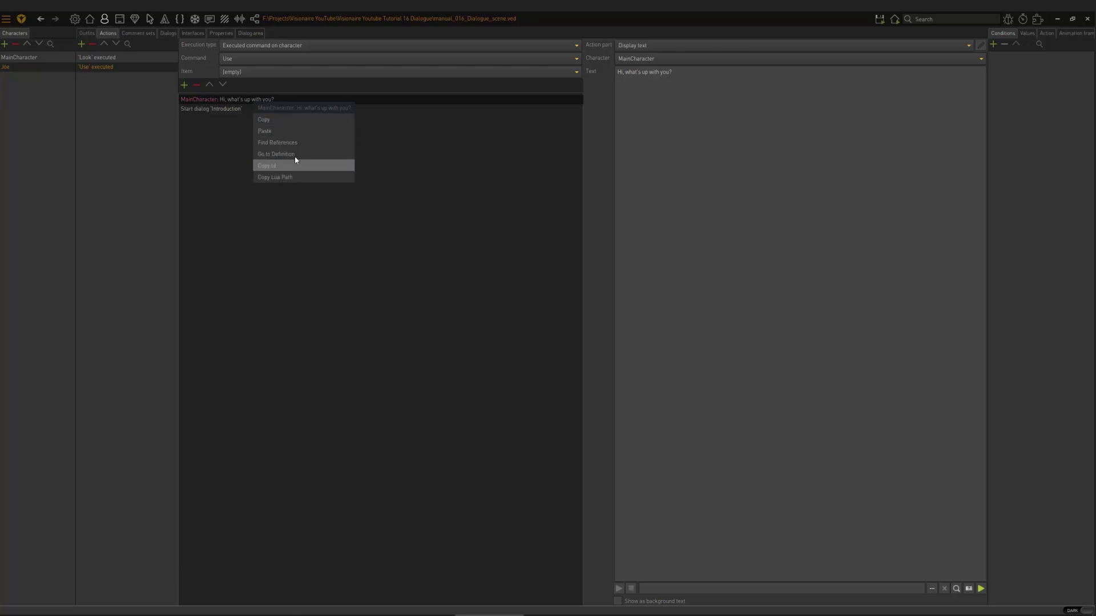
pyautogui.click(235, 105)
pyautogui.hotkey('ctrl', 'v')
pyautogui.click(676, 58)
pyautogui.click(664, 69)
pyautogui.hotkey('ctrl', 'a')
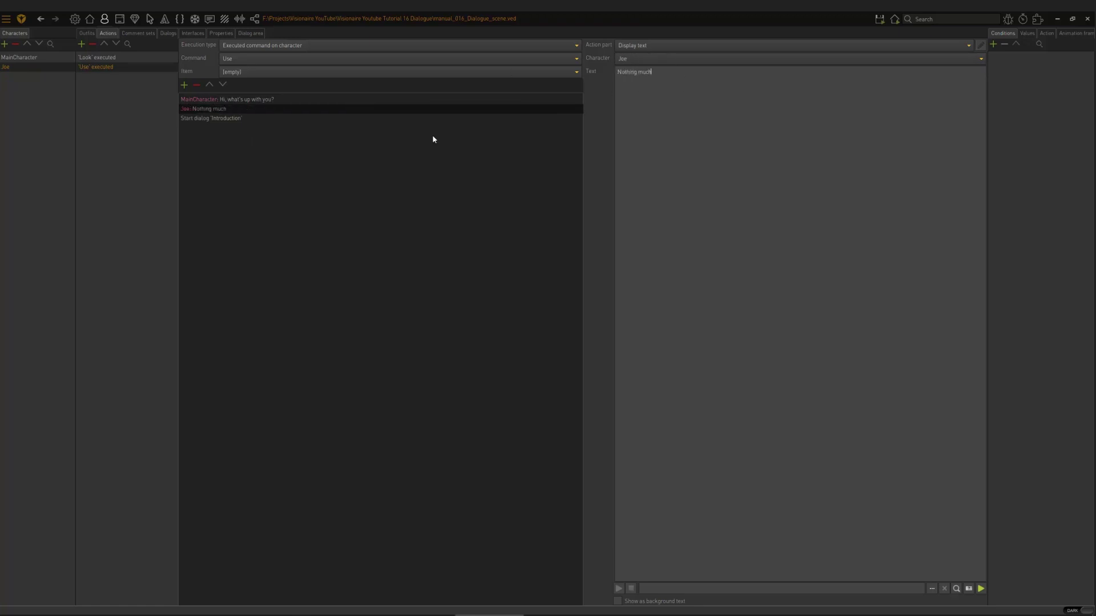
pyautogui.click(268, 190)
# Save and run the game, then use Joe to play the greeting exchange.
pyautogui.moveTo(882, 26)
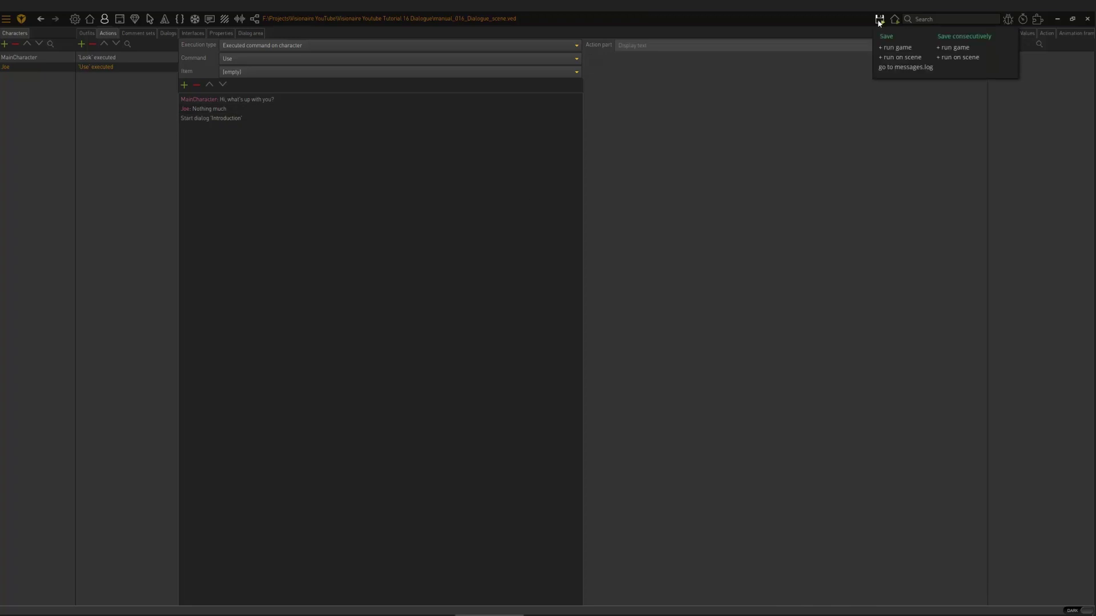
pyautogui.click(897, 53)
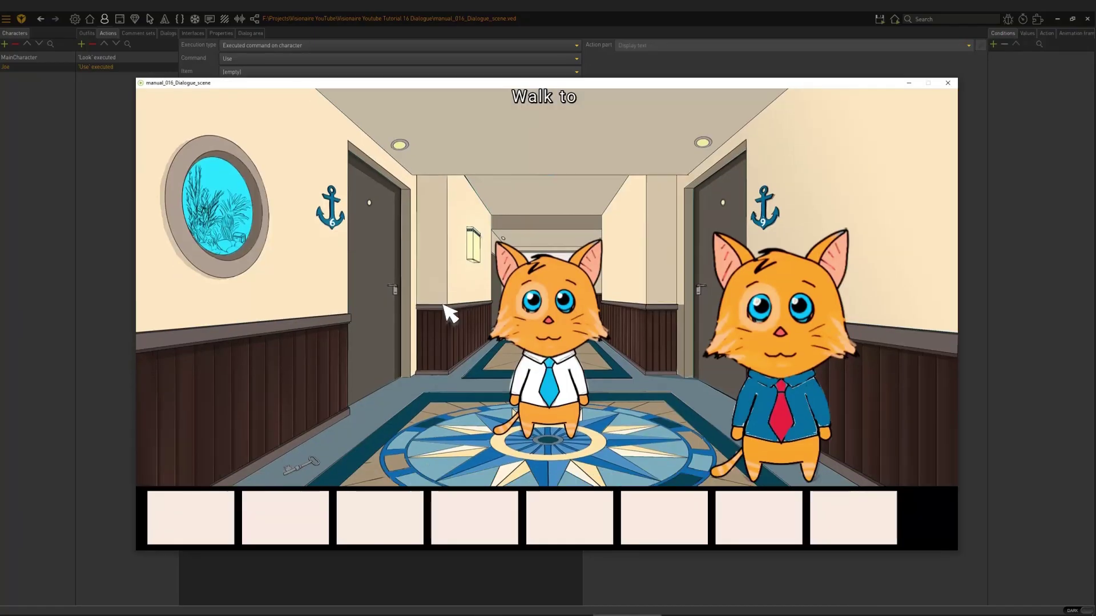
pyautogui.rightClick(784, 321)
pyautogui.rightClick(785, 321)
pyautogui.click(785, 321)
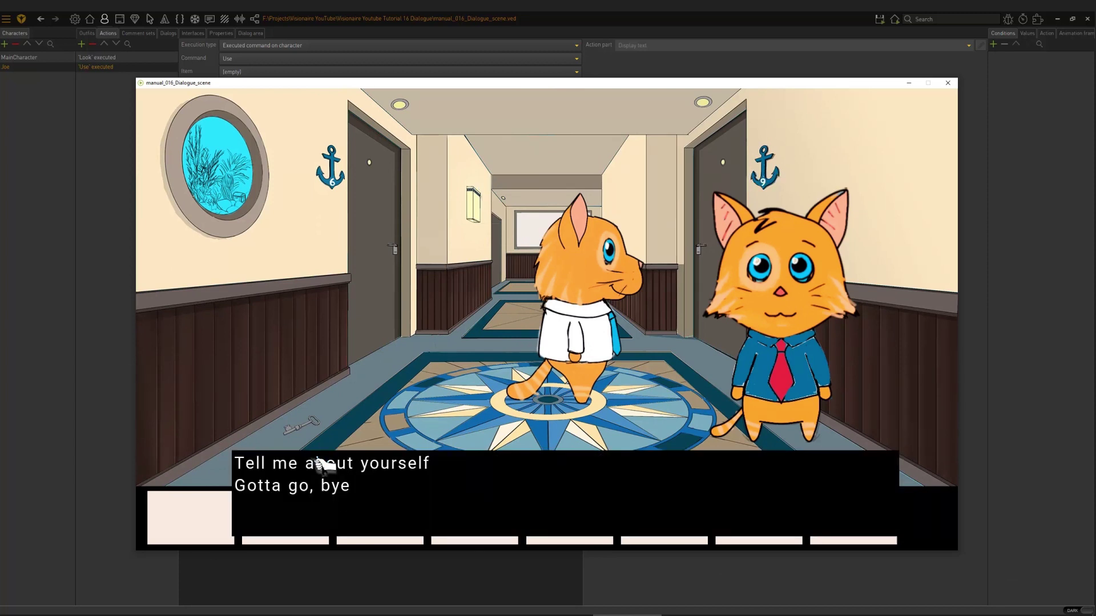
# Pick 'Tell me about yourself', then end the conversation with 'Gotta go, bye'.
pyautogui.click(357, 461)
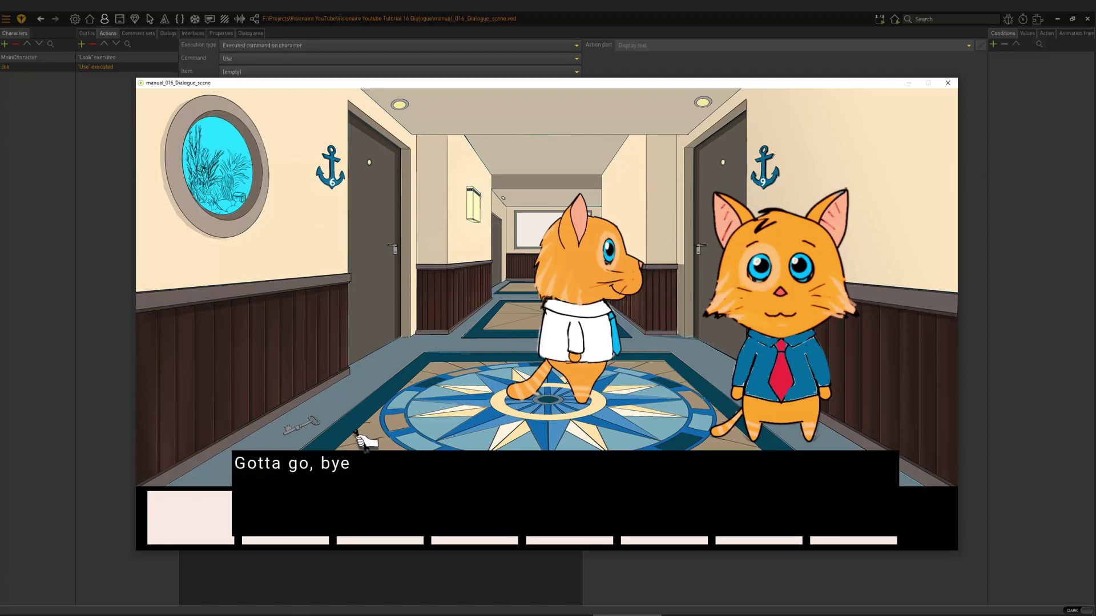
pyautogui.click(291, 465)
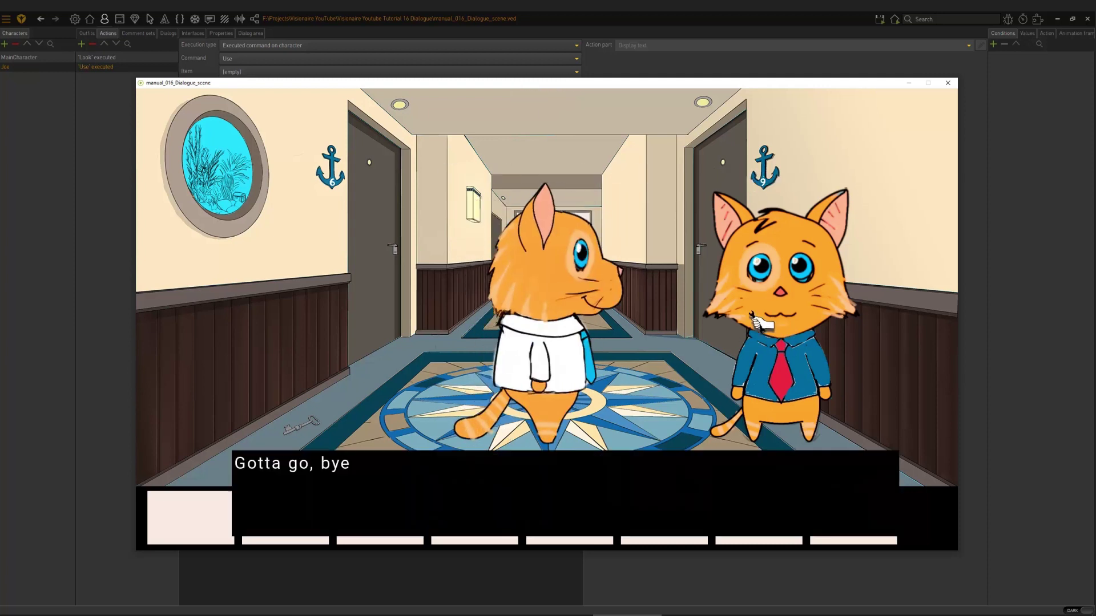
pyautogui.click(316, 465)
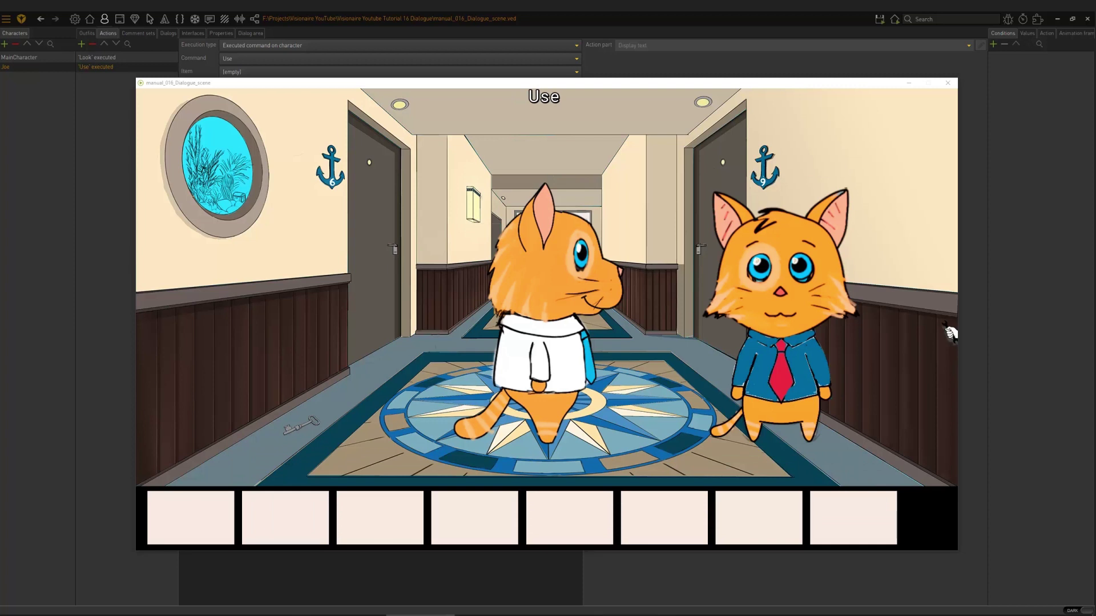
# Show the Video 16-1 Dialogue Basics manual at its first page, then close it.
pyautogui.hotkey('alt', 'Tab')
pyautogui.scroll(3, 993, 355)
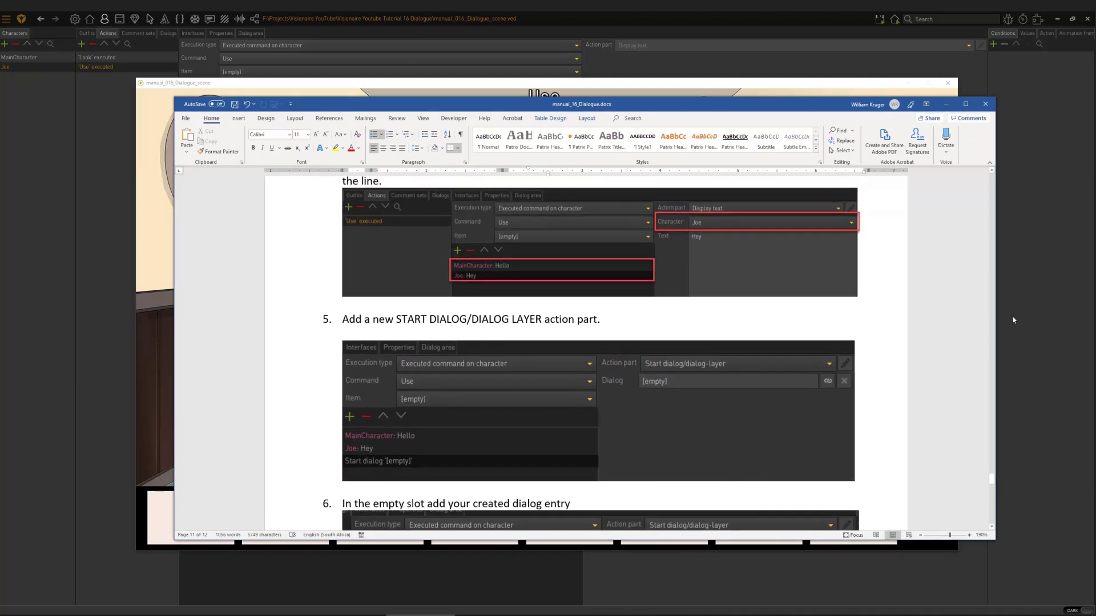
pyautogui.moveTo(992, 479); pyautogui.dragTo(998, 180)
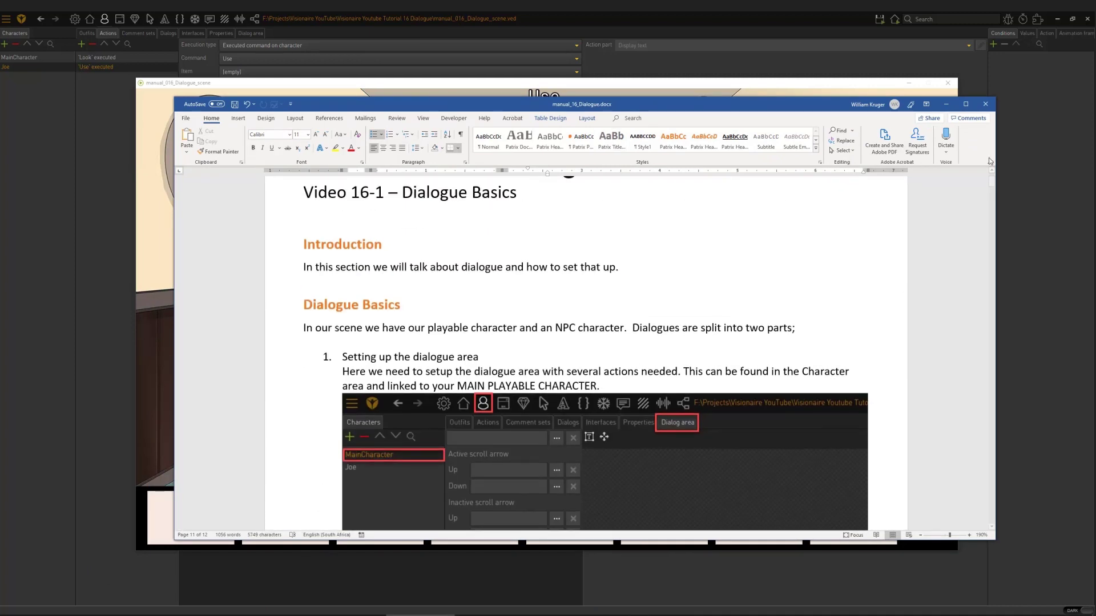
pyautogui.click(989, 108)
# Close the manual without saving and shut the test game window.
pyautogui.click(583, 338)
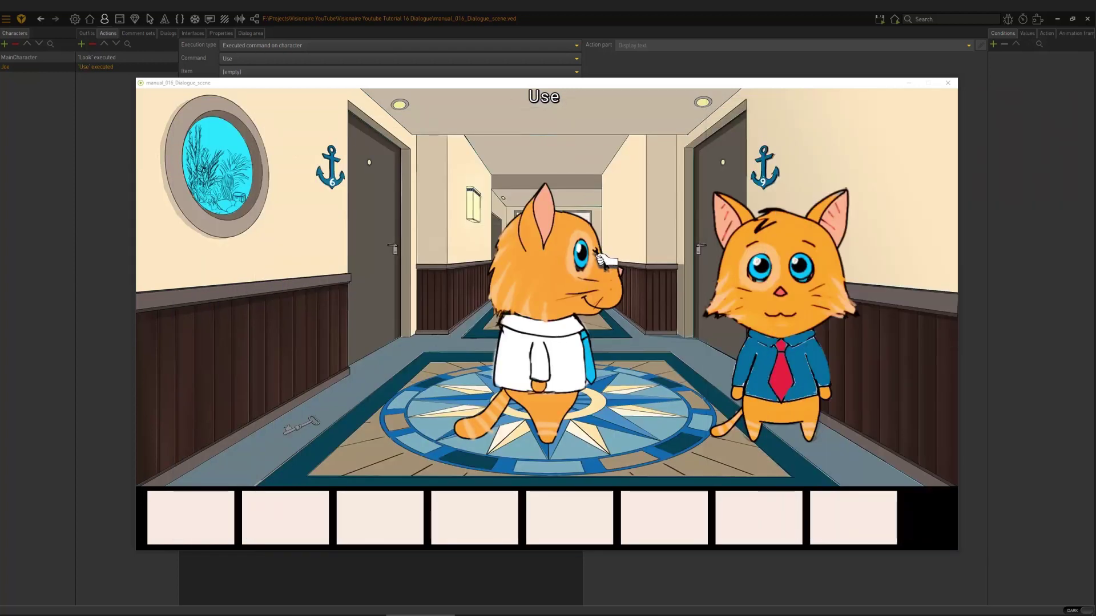
pyautogui.click(949, 83)
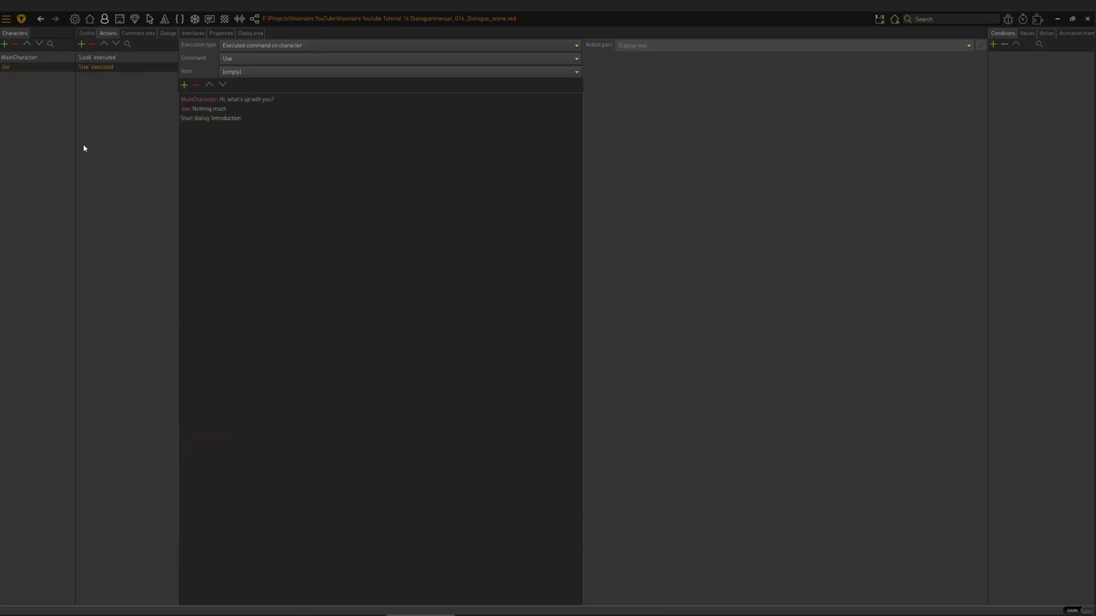